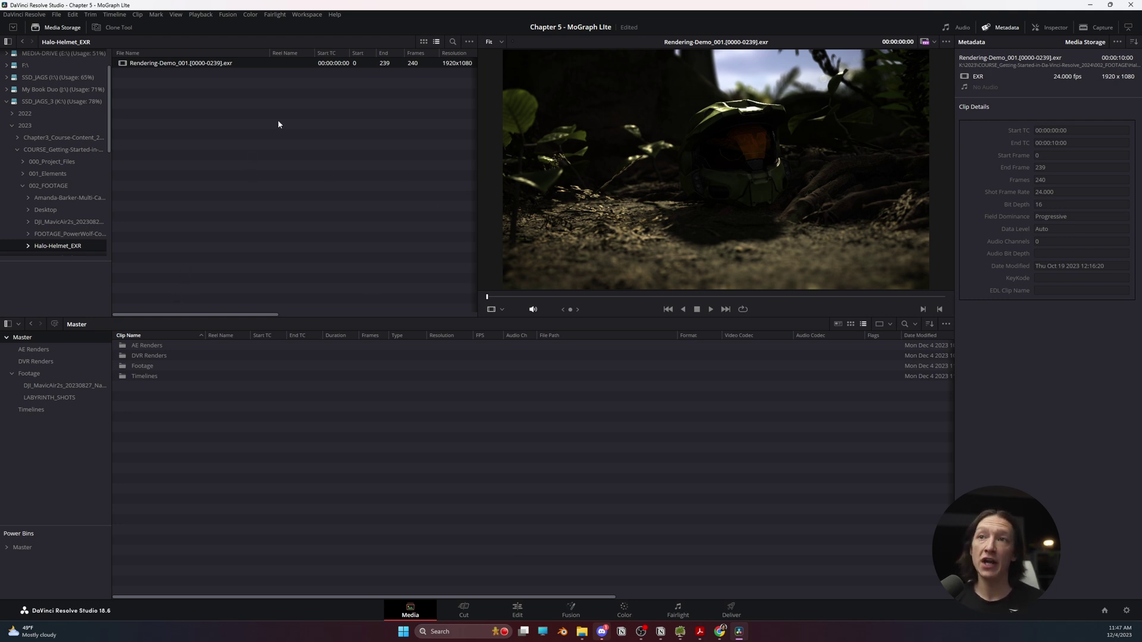
Set Media Storage's Frame Display Mode to Individual so each EXR frame lists separately.
click(469, 42)
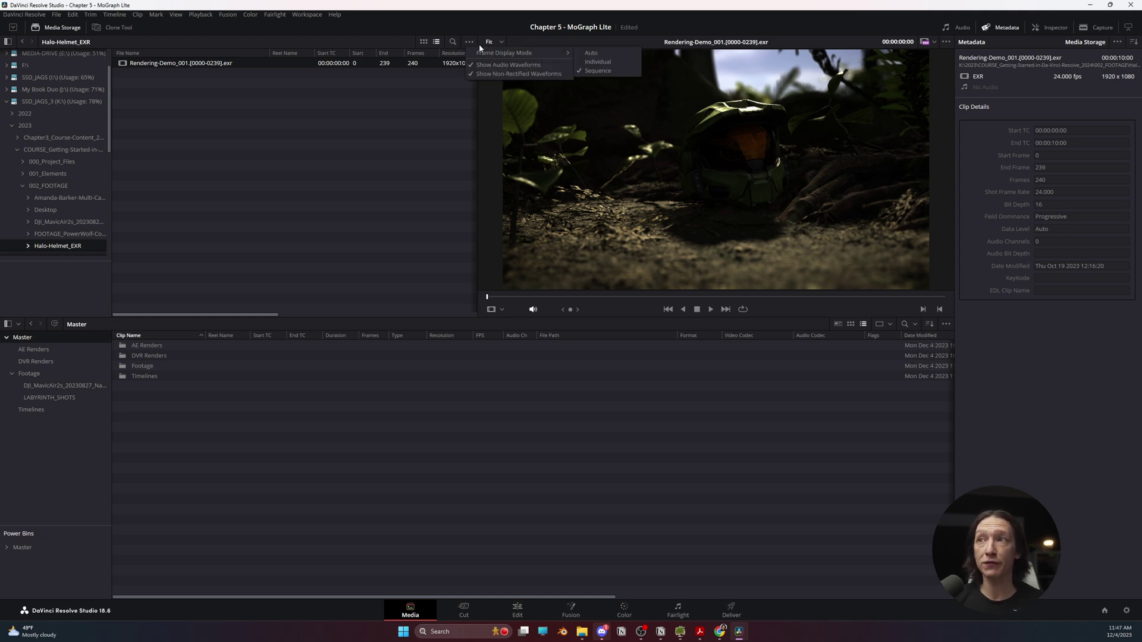
mouse_move(505, 53)
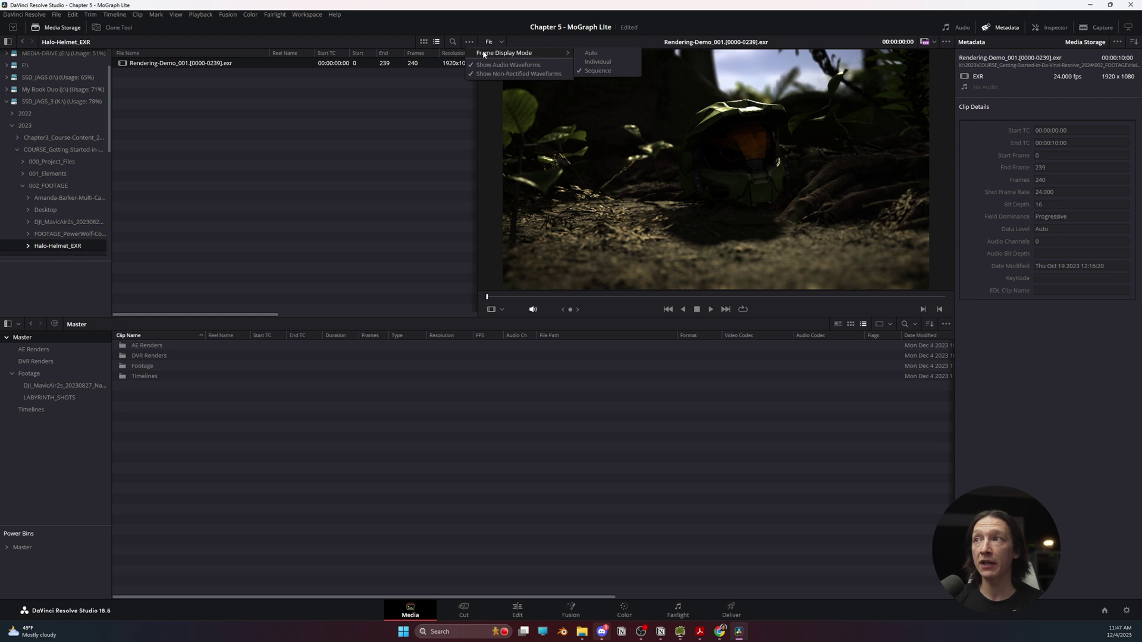
click(600, 63)
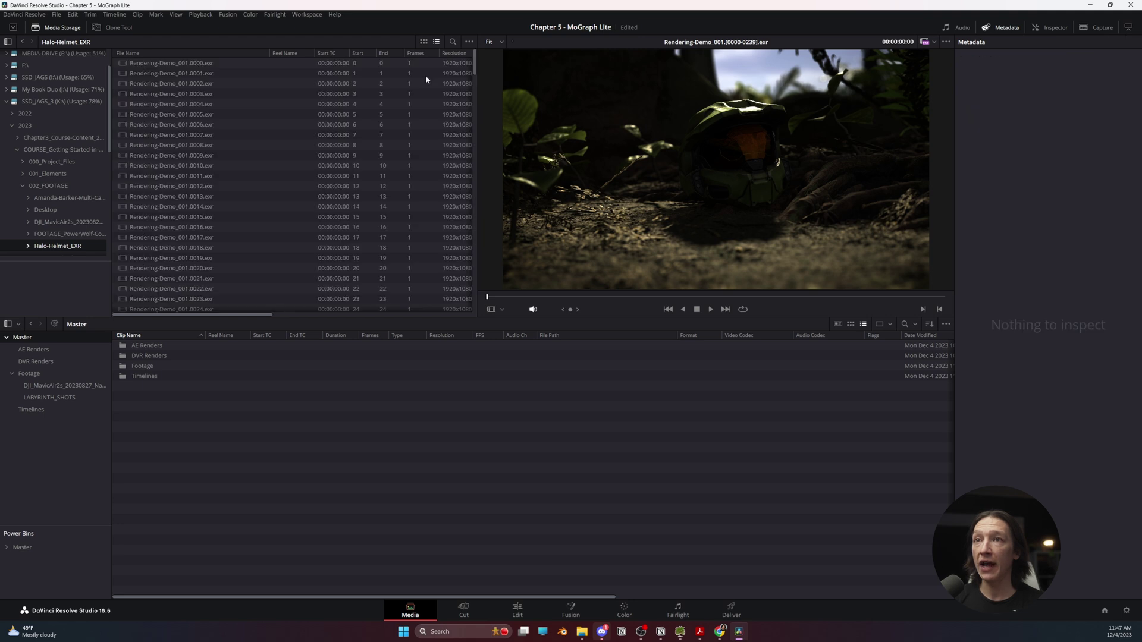
Preview several single Halo-Helmet EXR frames, including 0005 and 0001.
click(194, 83)
click(158, 74)
click(158, 113)
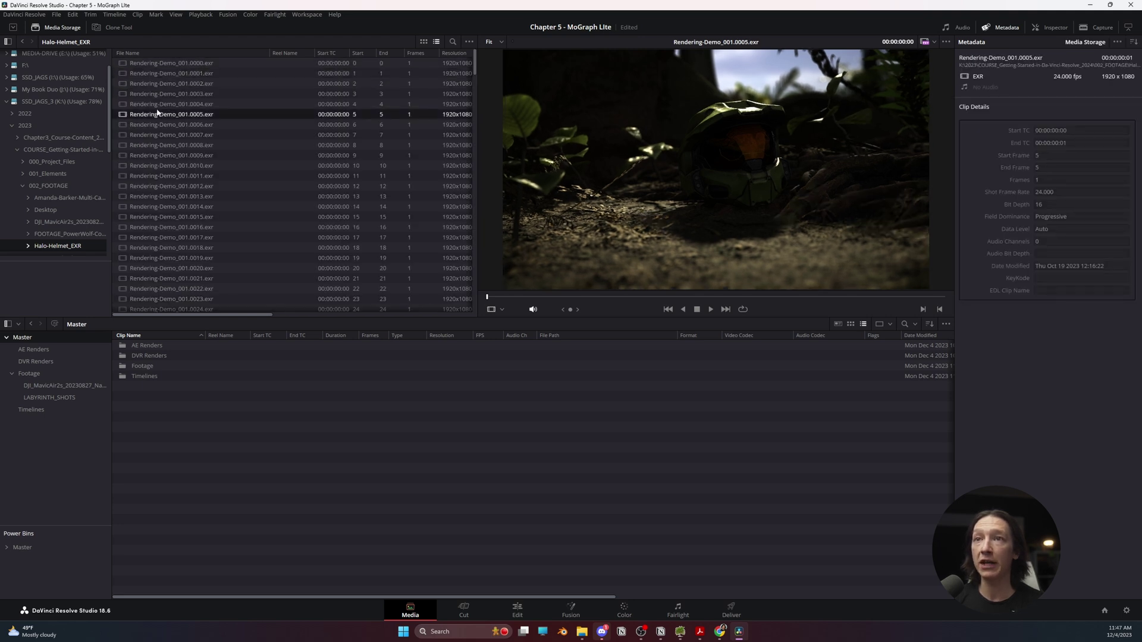
click(134, 74)
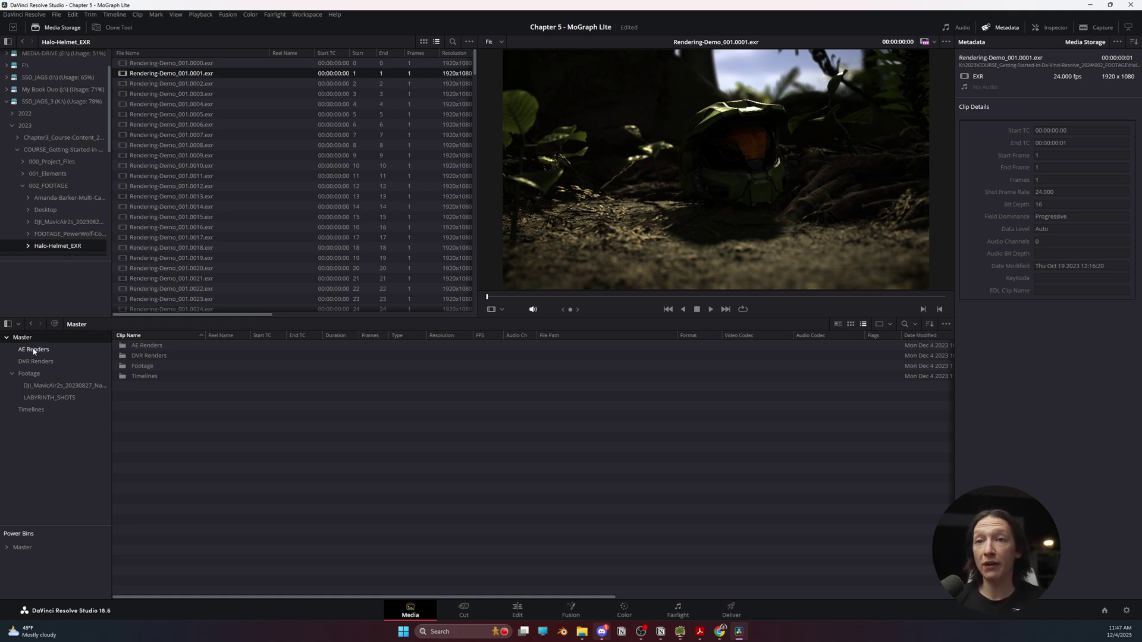
Create a new bin named CG Footage inside the Footage bin.
click(29, 374)
right_click(34, 374)
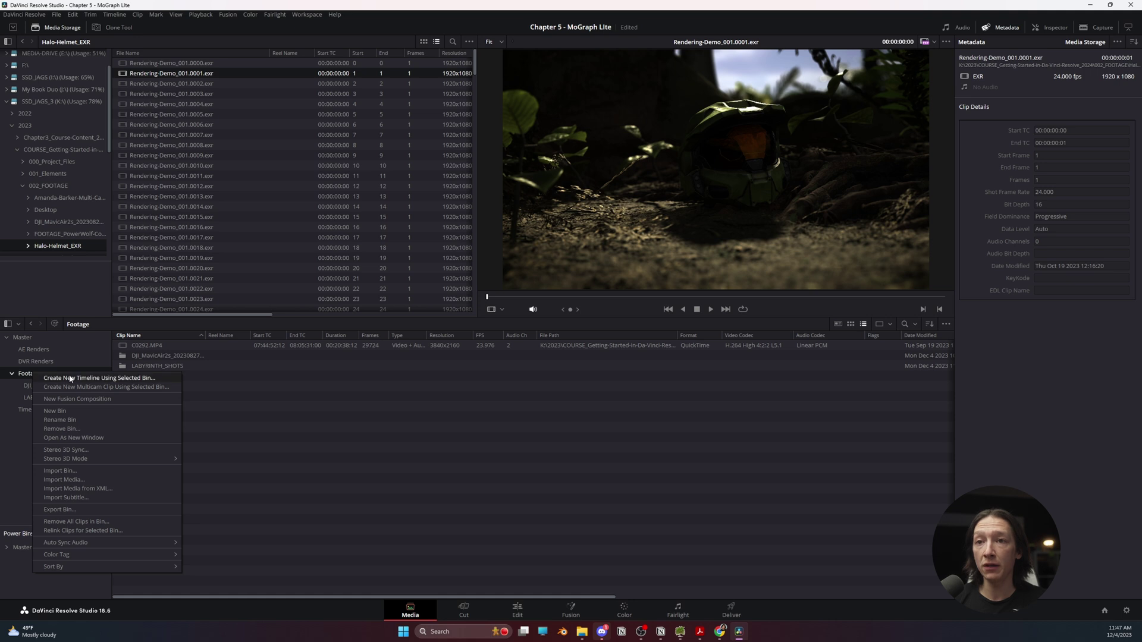
click(66, 410)
text(CG Footage)
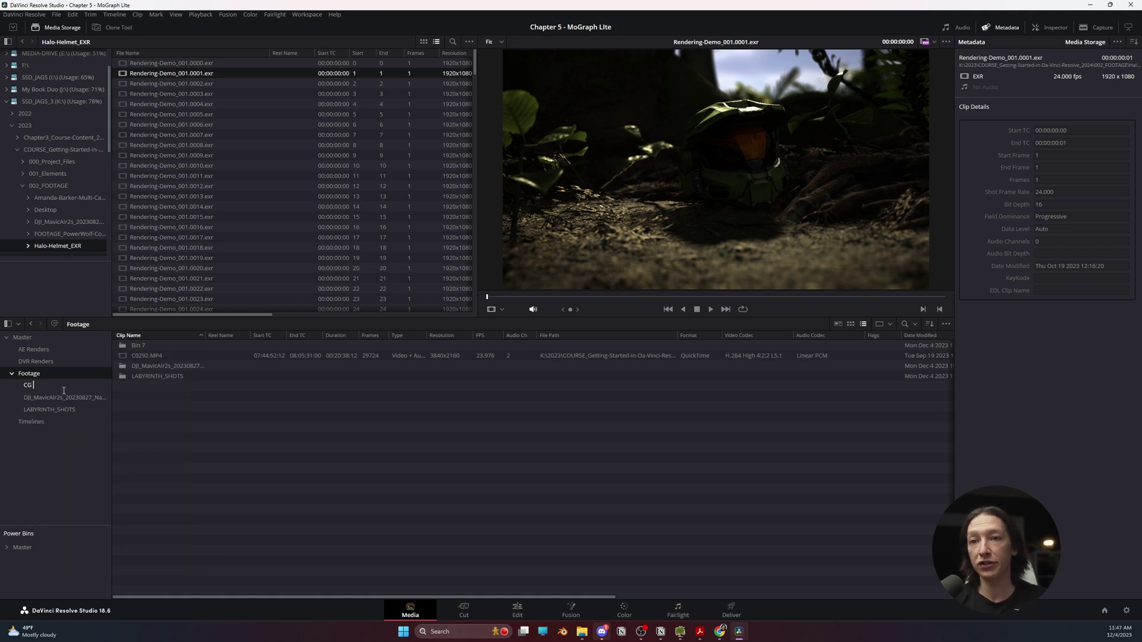
key(Return)
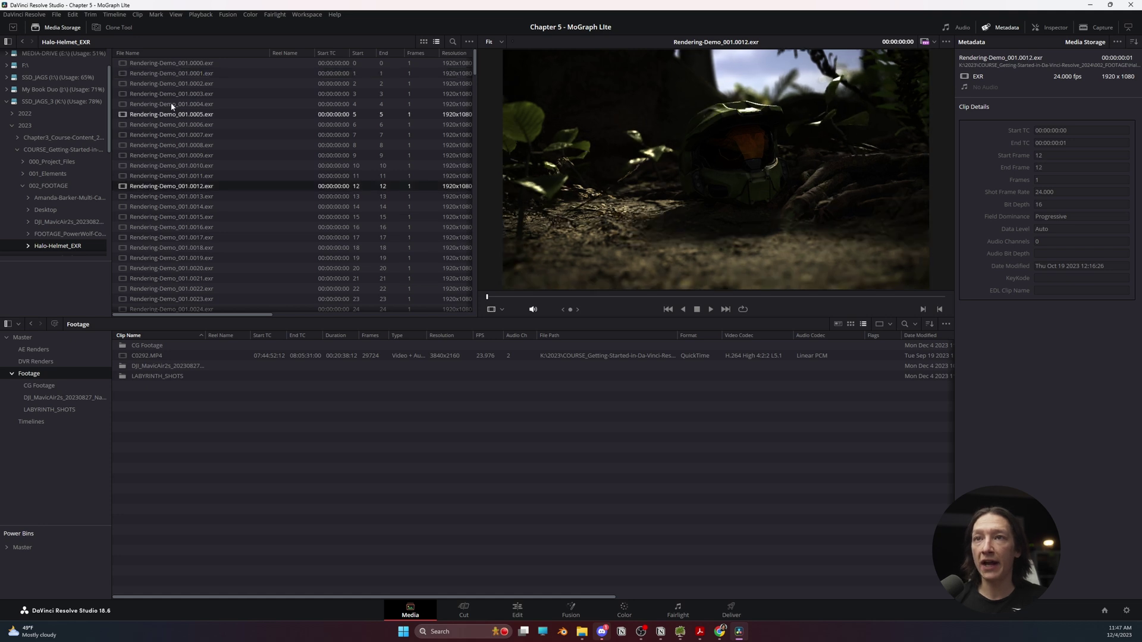
Drag frame 0000 into CG Footage, then undo the stray single-frame clip.
drag(178, 63, 134, 417)
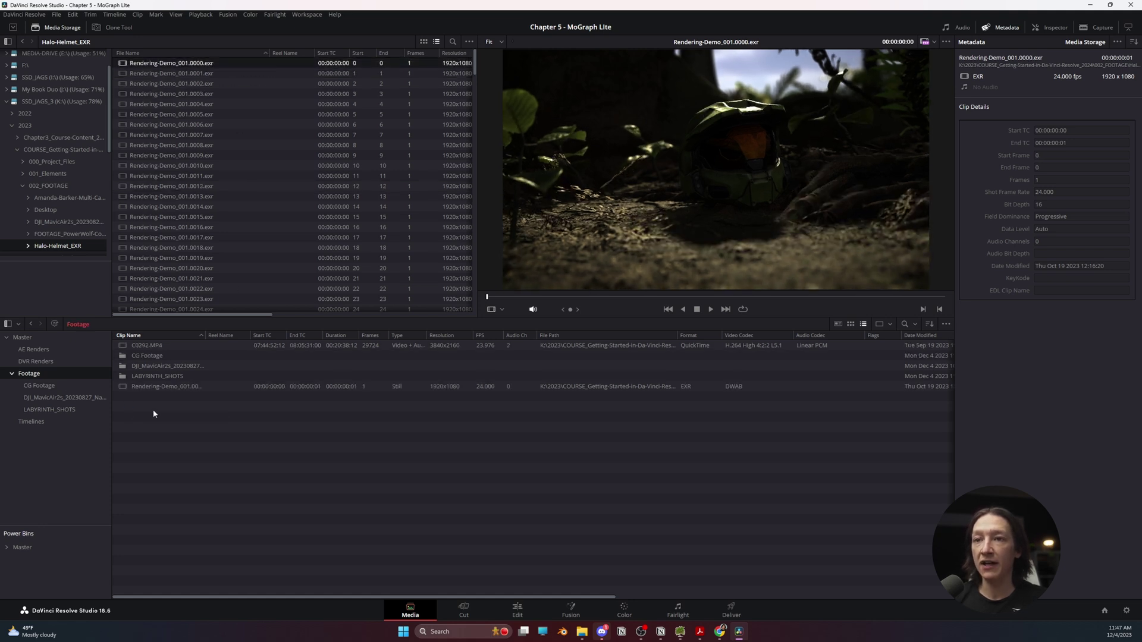
mouse_move(203, 388)
mouse_down()
mouse_move(148, 354)
mouse_move(158, 62)
mouse_move(203, 348)
mouse_move(201, 411)
mouse_up()
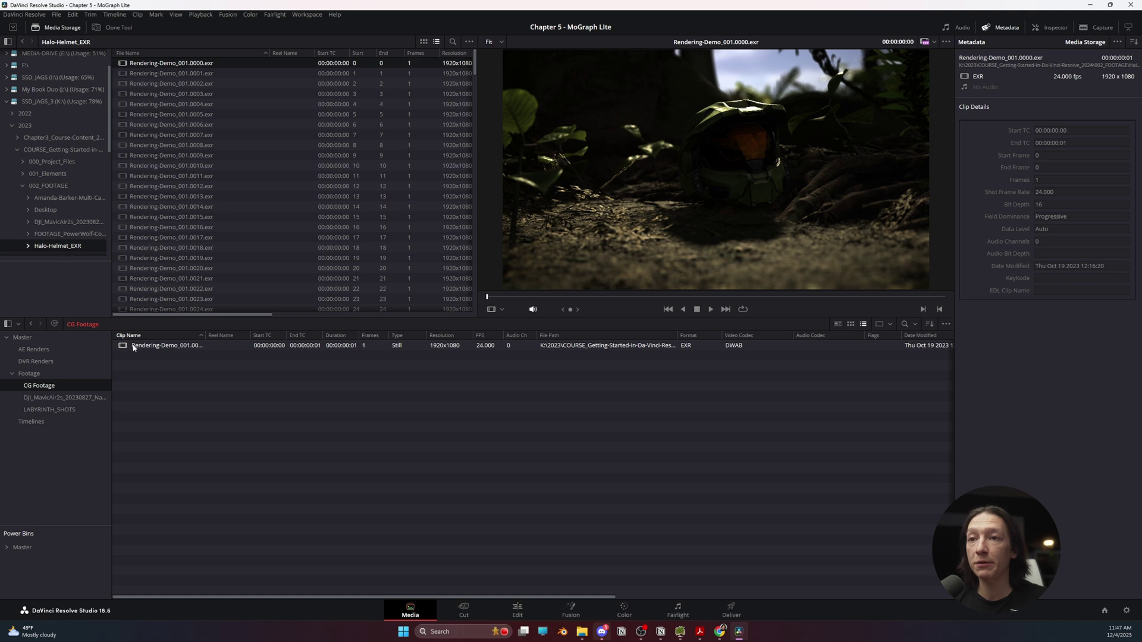
key(ctrl+z)
Switch Frame Display Mode back to Sequence and add the 240-frame Rendering-Demo sequence to CG Footage.
click(191, 135)
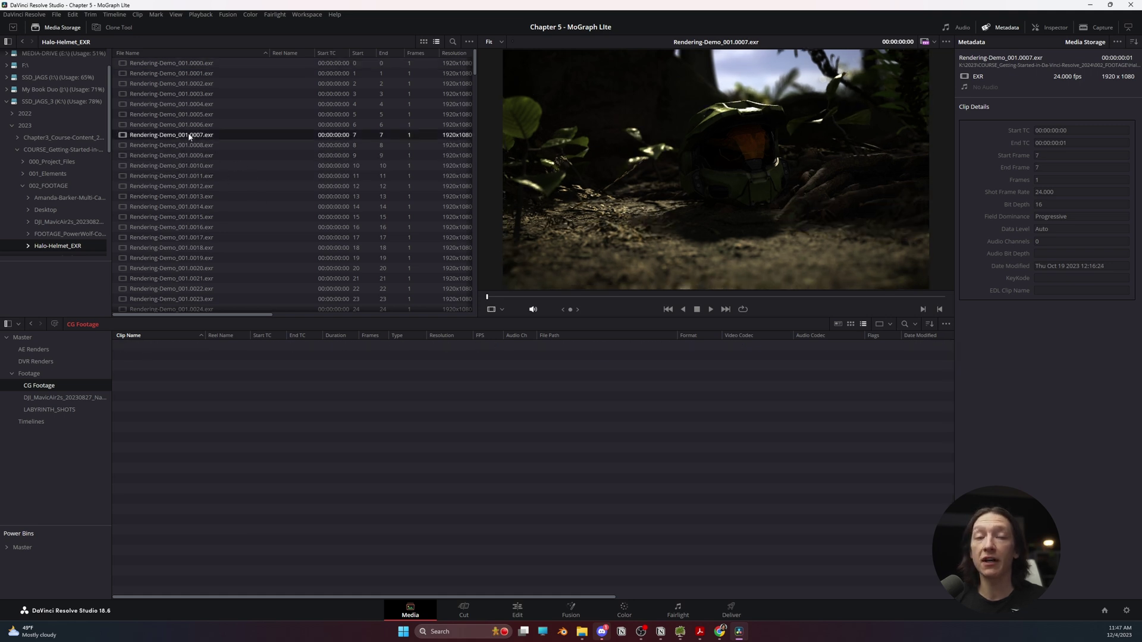
click(469, 41)
mouse_move(497, 56)
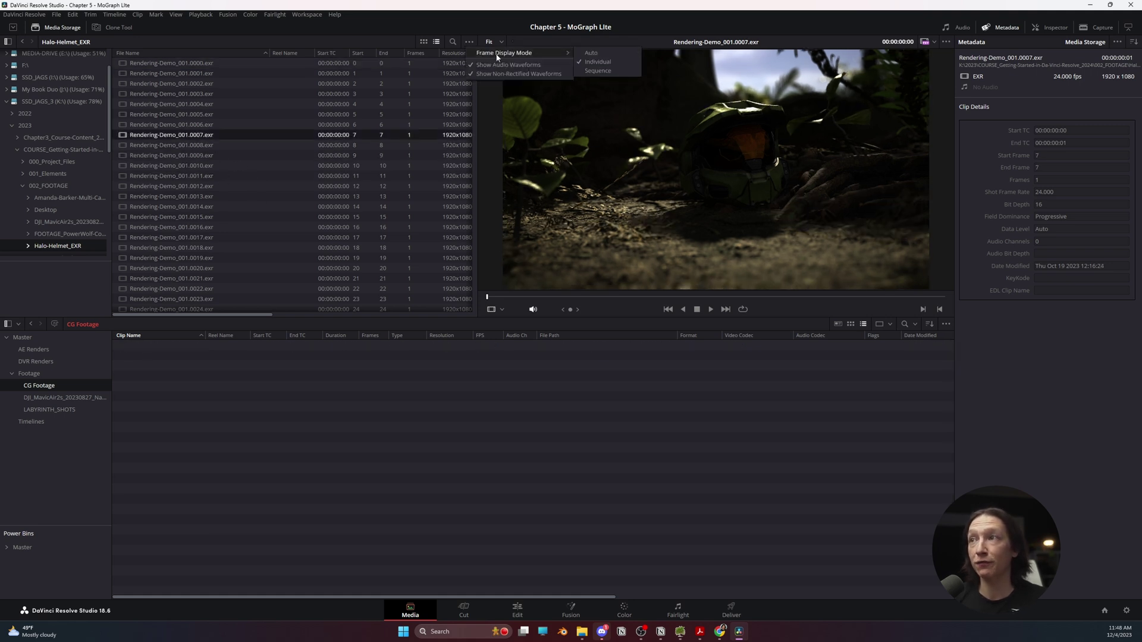
click(607, 71)
click(175, 65)
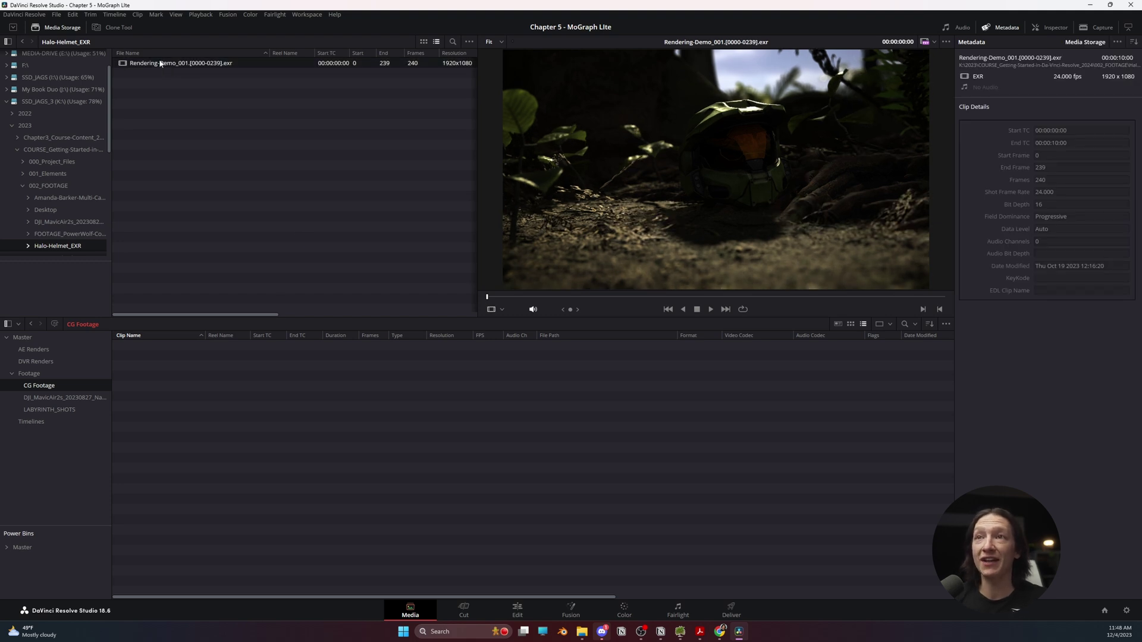
drag(160, 63, 150, 379)
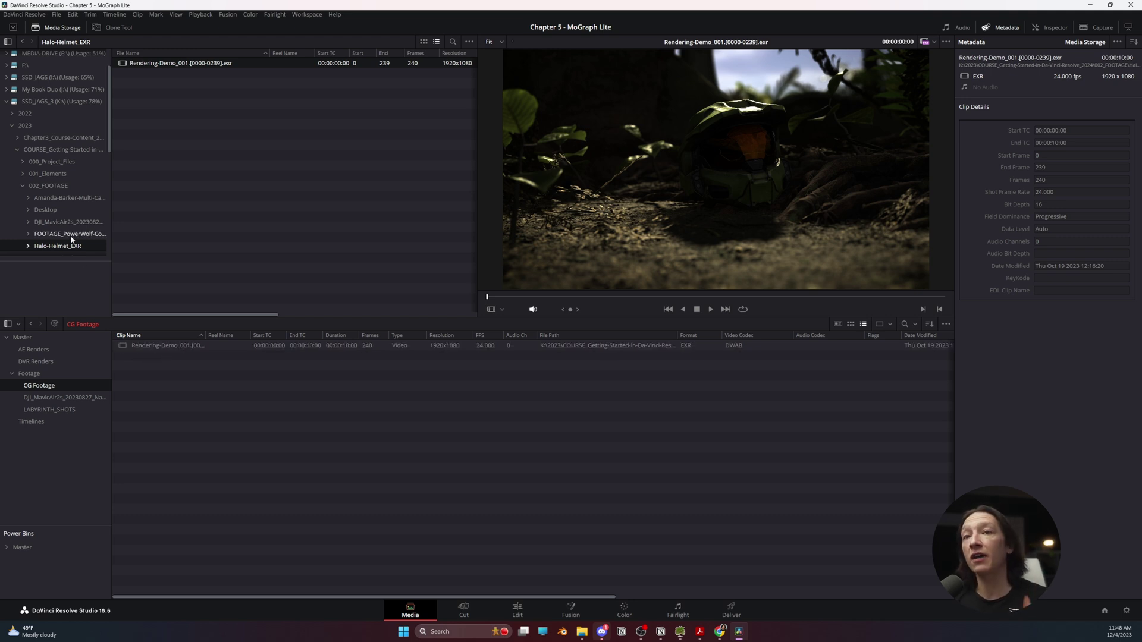
Add the VIIA_Hemp Scene004 EXR sequence to the CG Footage bin.
scroll(51, 203, down, 3)
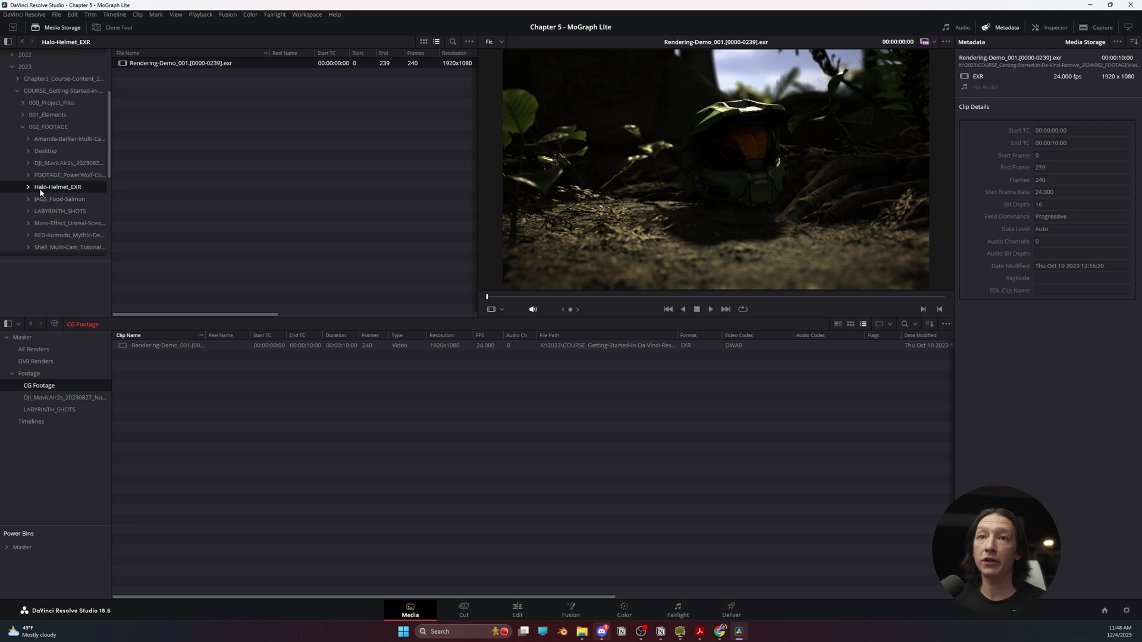
scroll(51, 200, down, 4)
click(50, 219)
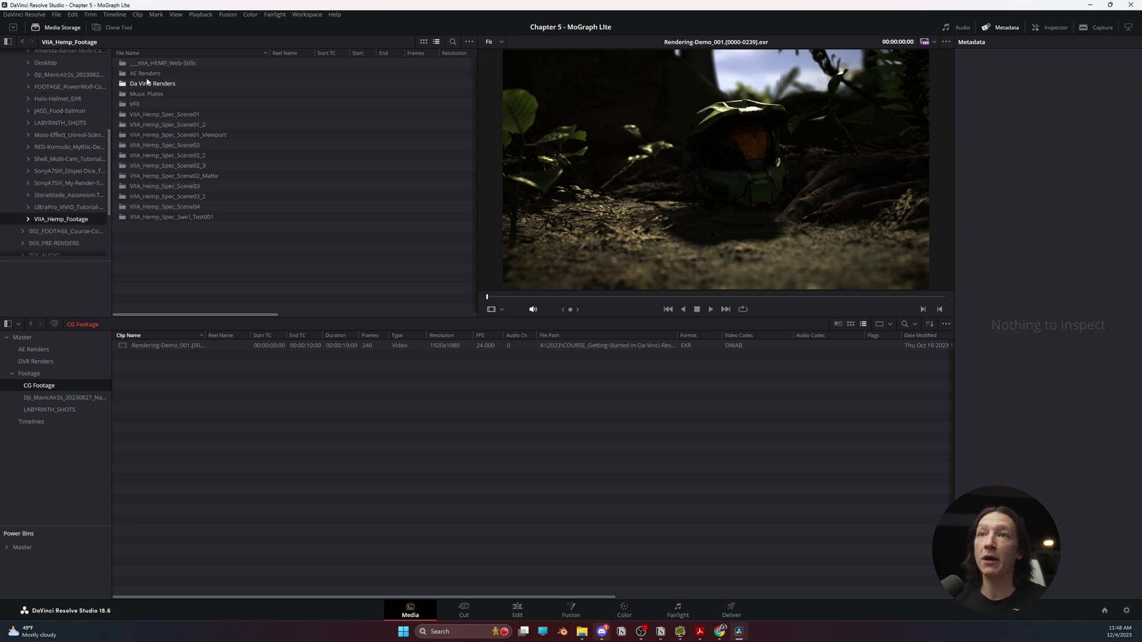
double_click(178, 206)
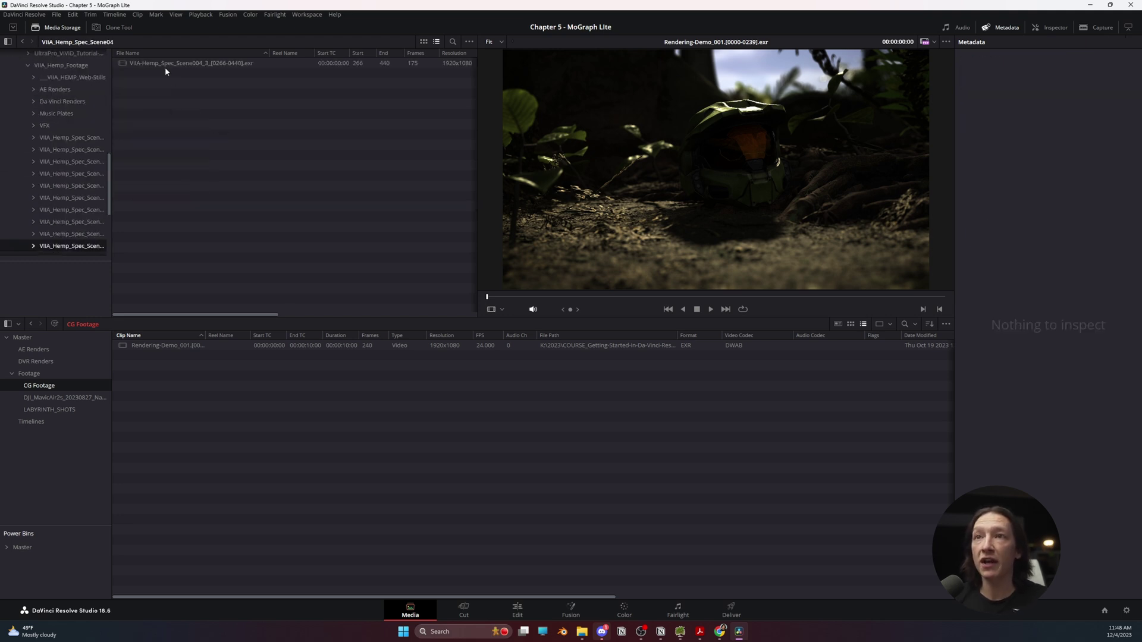
drag(165, 67, 164, 355)
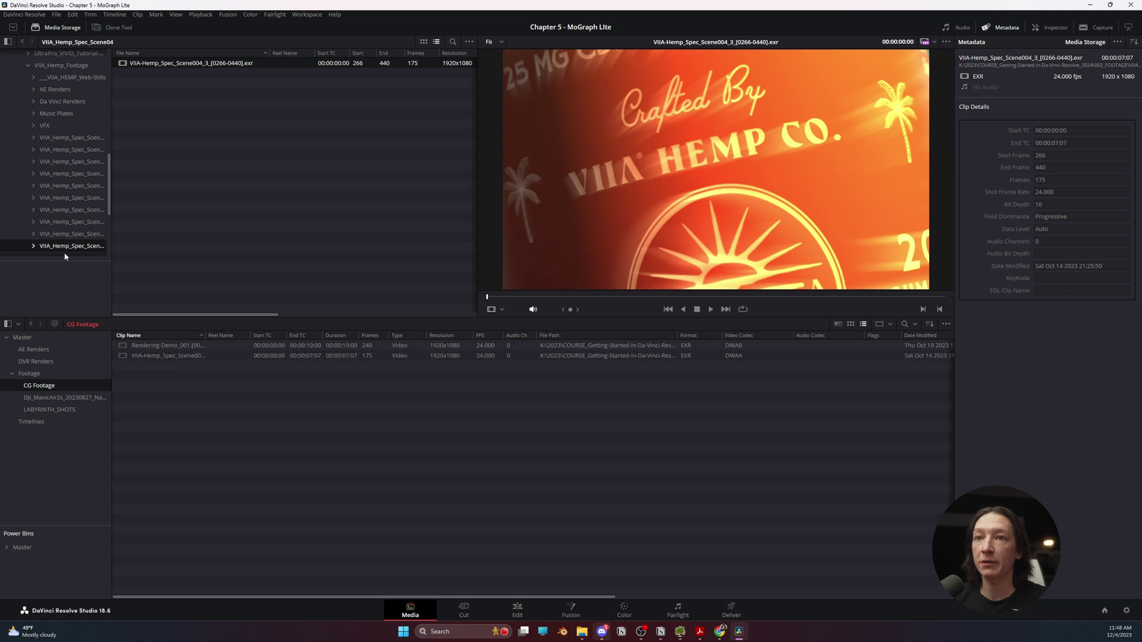
Add the Project-Lazarus Scene08 and Scene07 EXR sequences to CG Footage.
scroll(53, 190, up, 5)
click(28, 213)
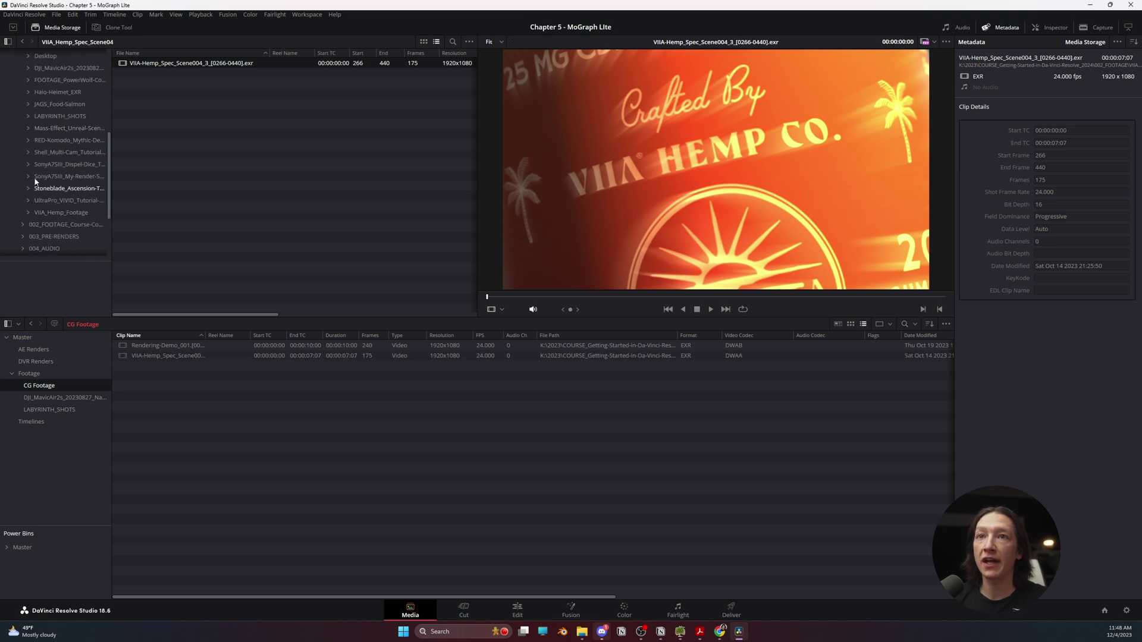
click(57, 129)
double_click(181, 84)
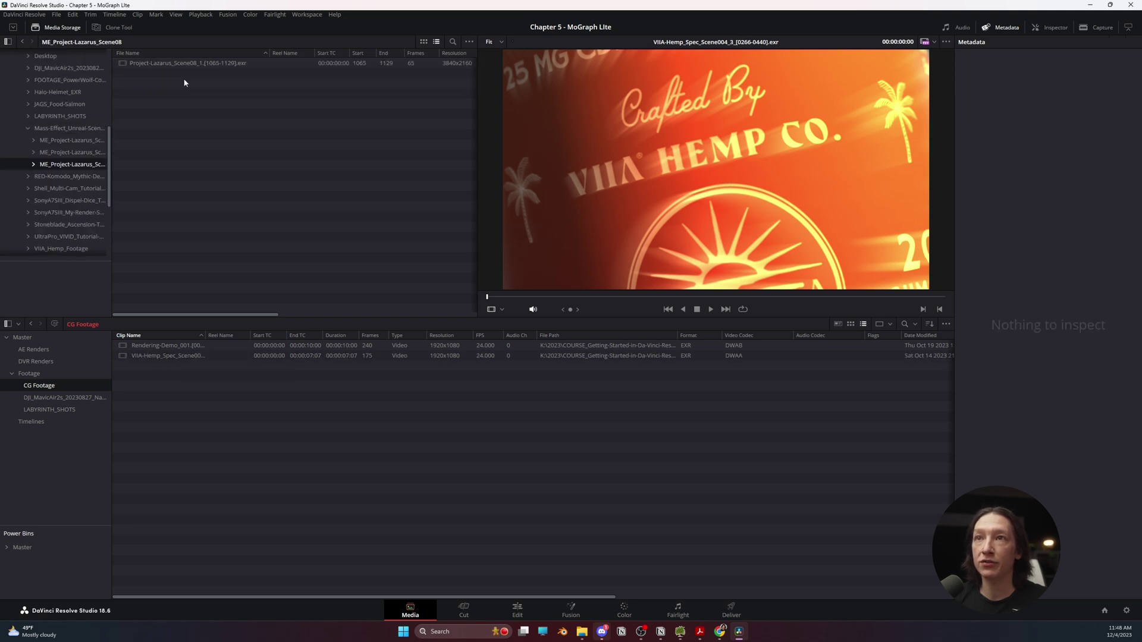
click(134, 64)
drag(120, 66, 150, 405)
click(63, 152)
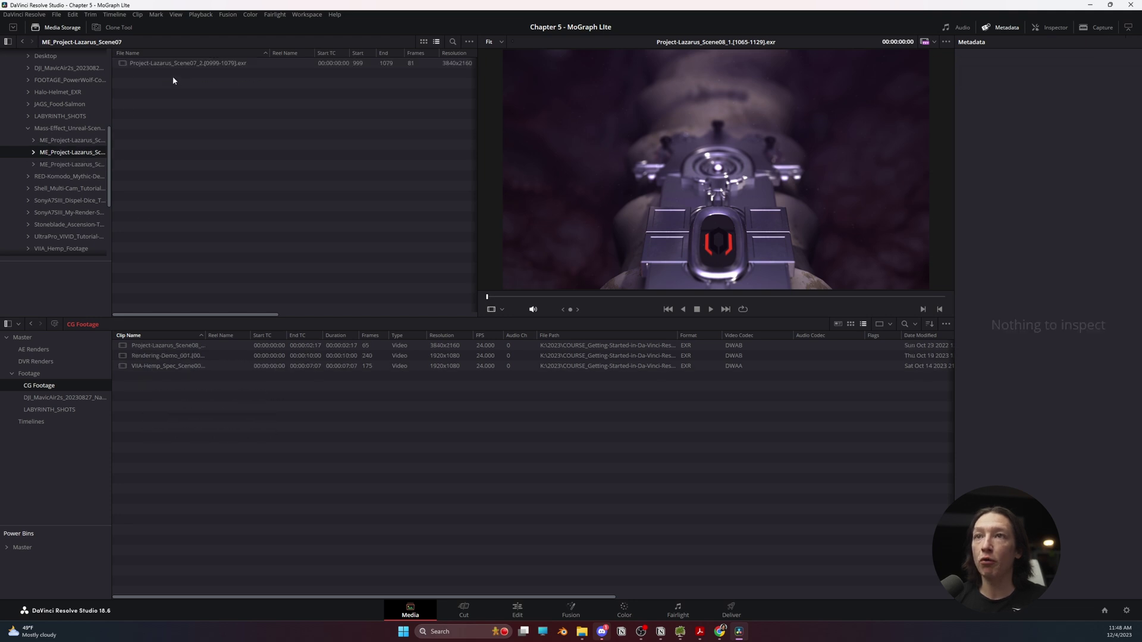
click(149, 64)
drag(173, 64, 164, 410)
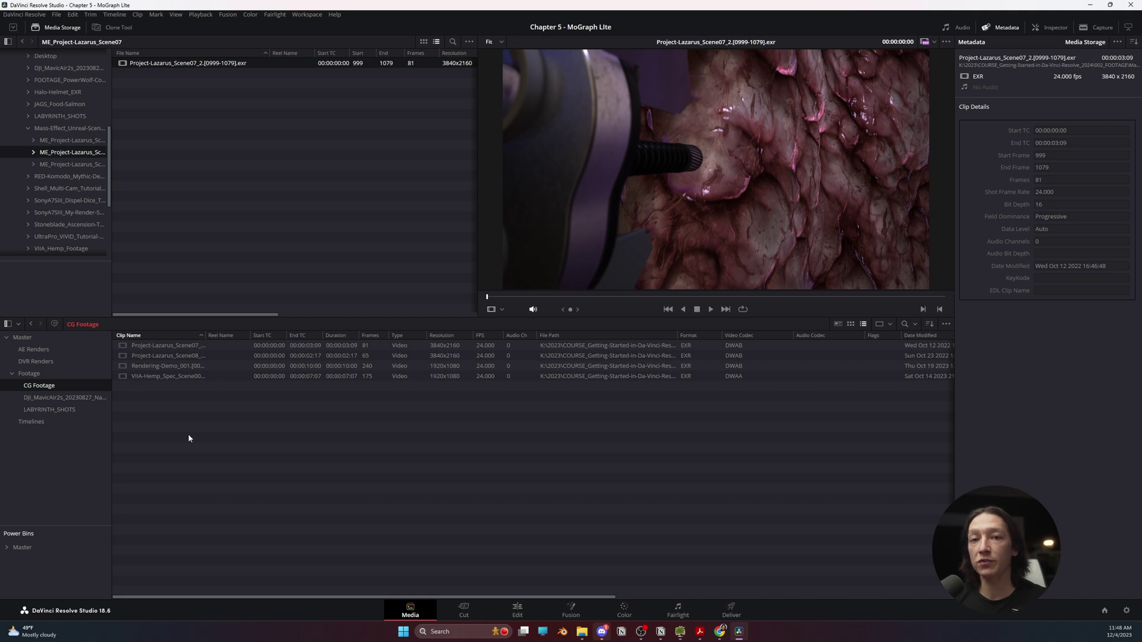
double_click(35, 386)
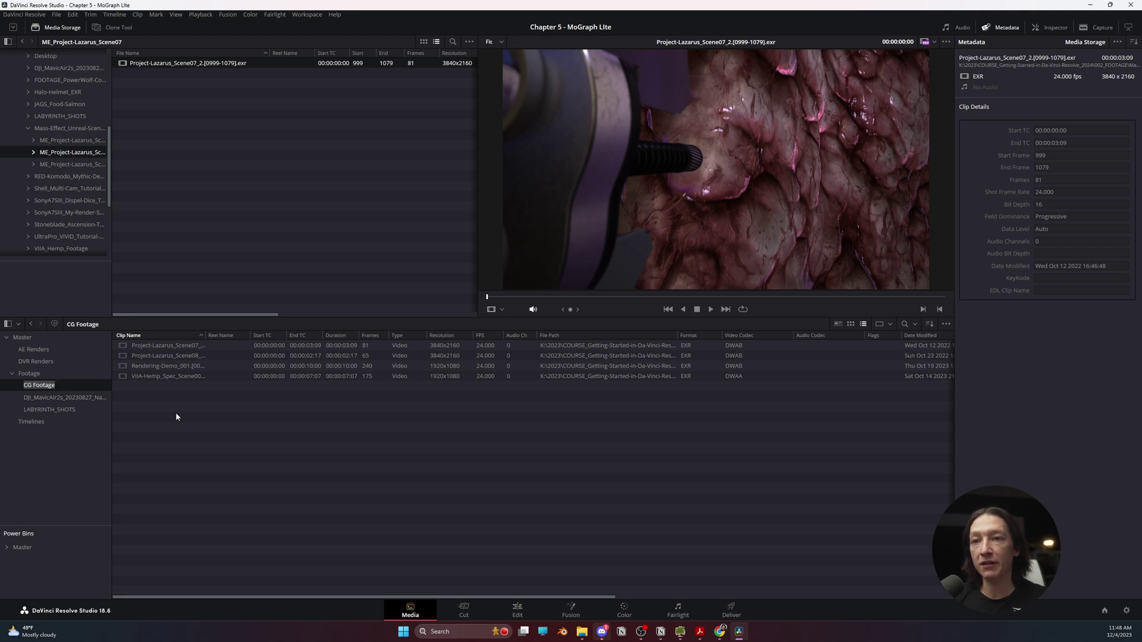
Create a timeline named CG Footage from the four selected CG clips.
drag(180, 404, 132, 338)
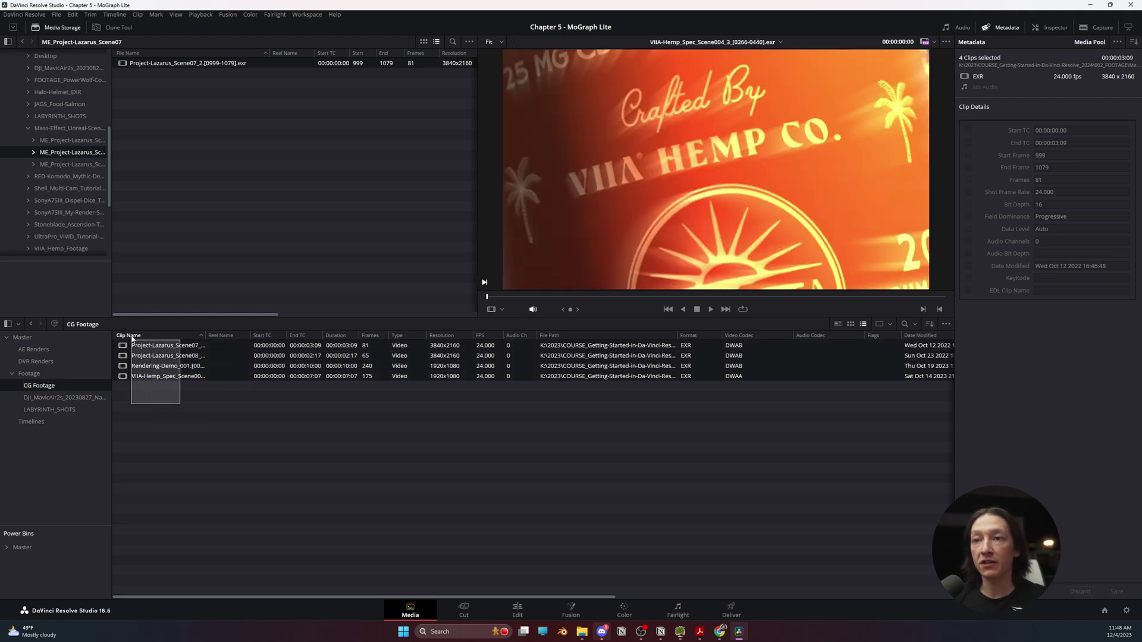
right_click(159, 361)
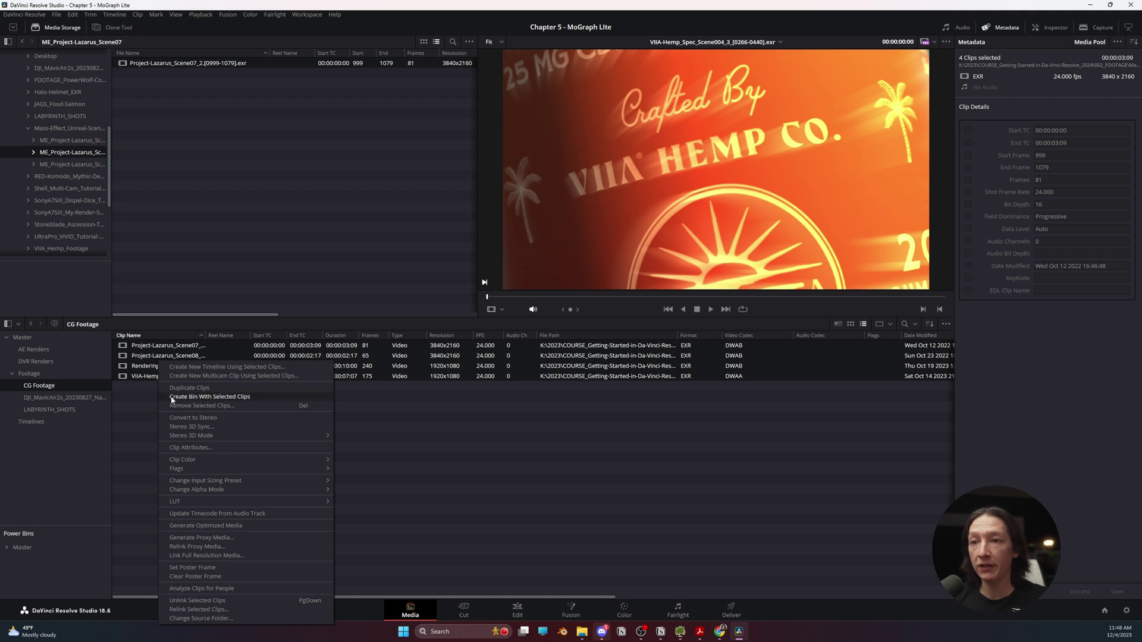
click(192, 367)
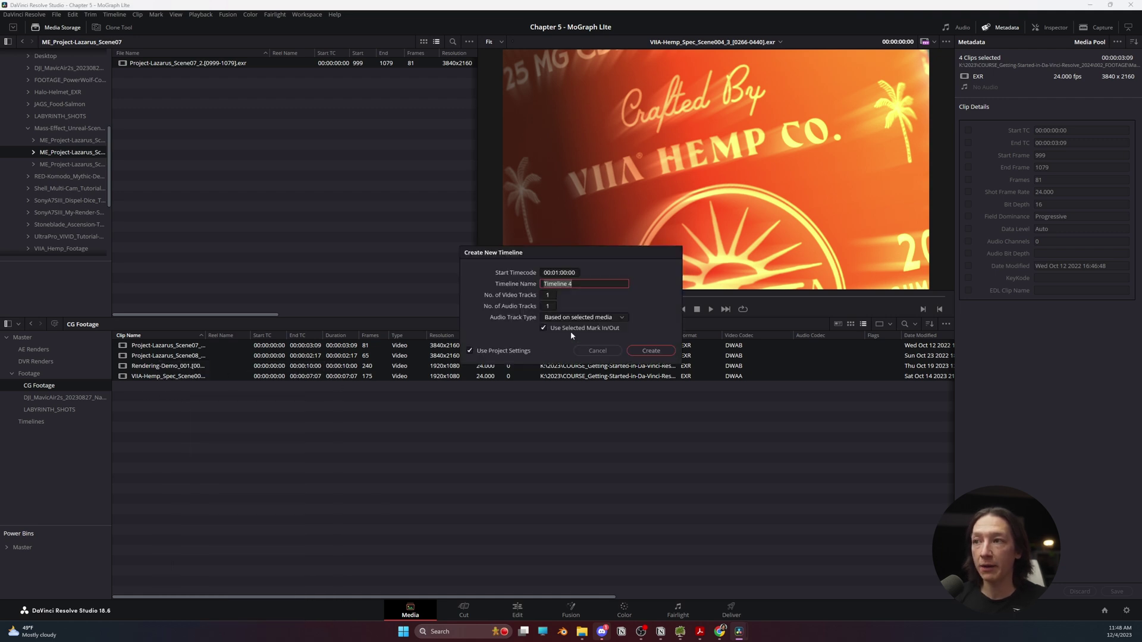
text(CG Footage)
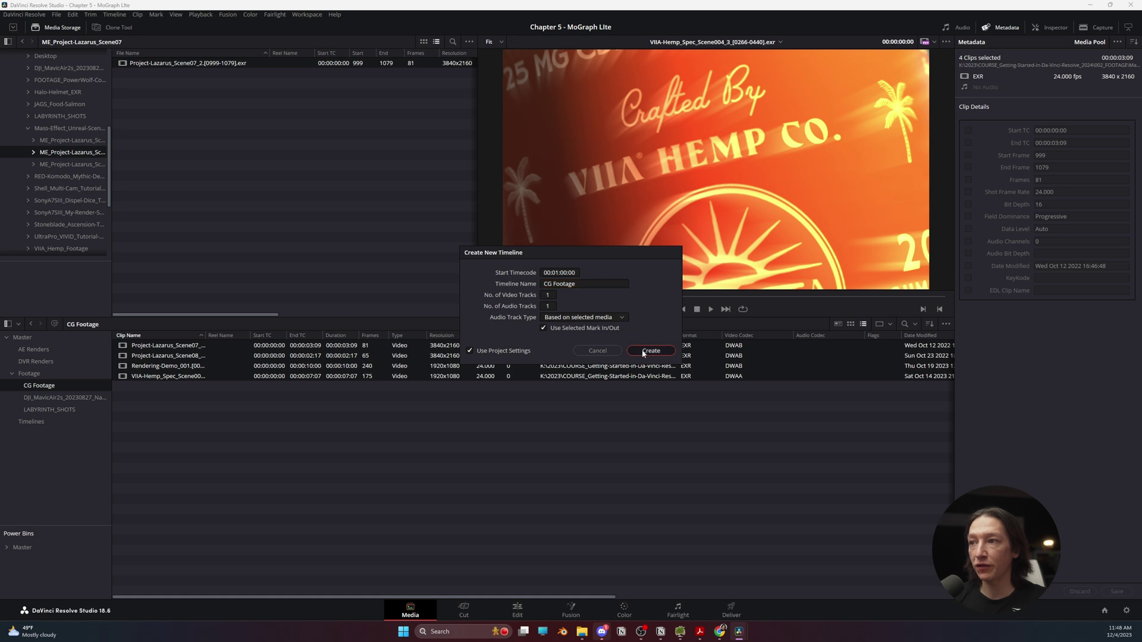
click(651, 350)
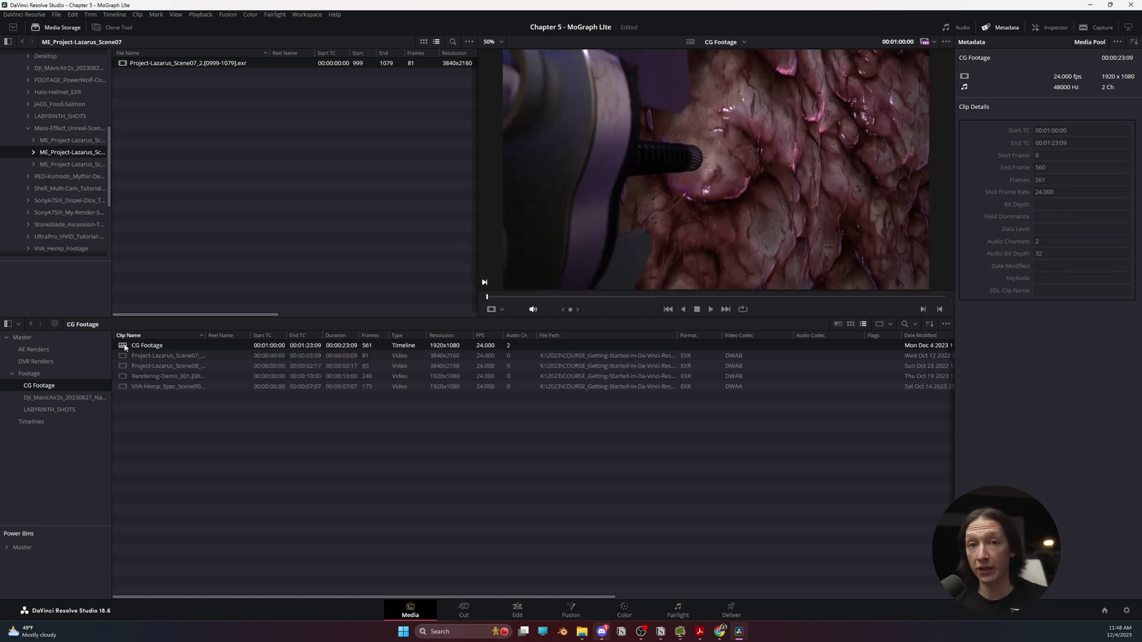
Open the CG Footage timeline on the Edit page, zoomed to fit, and start playback.
click(516, 609)
key(shift+z)
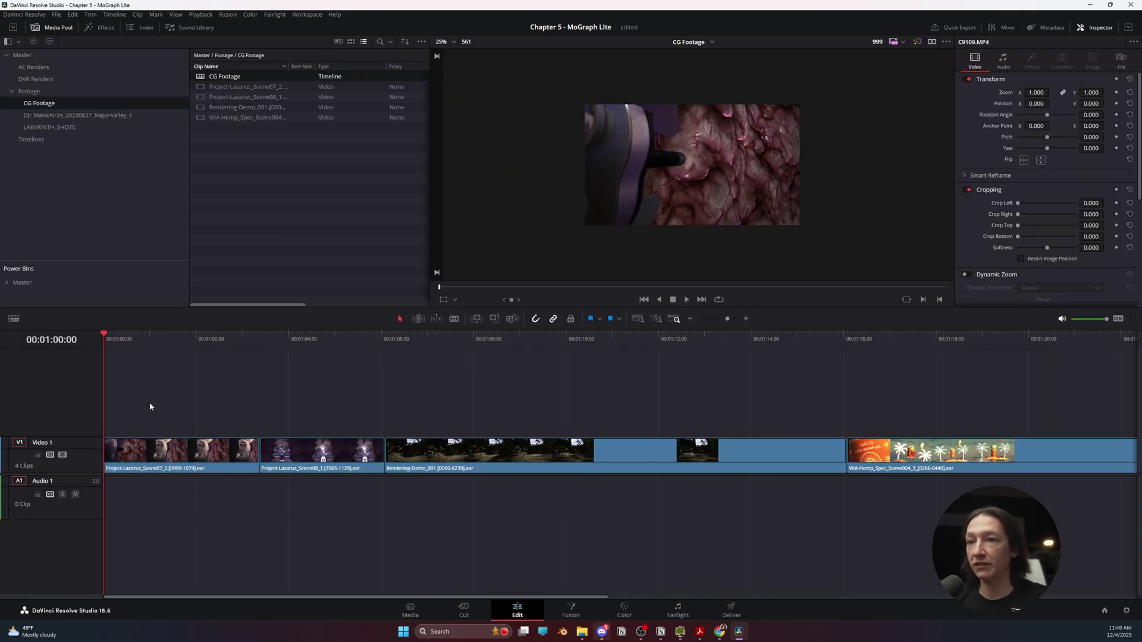
key(space)
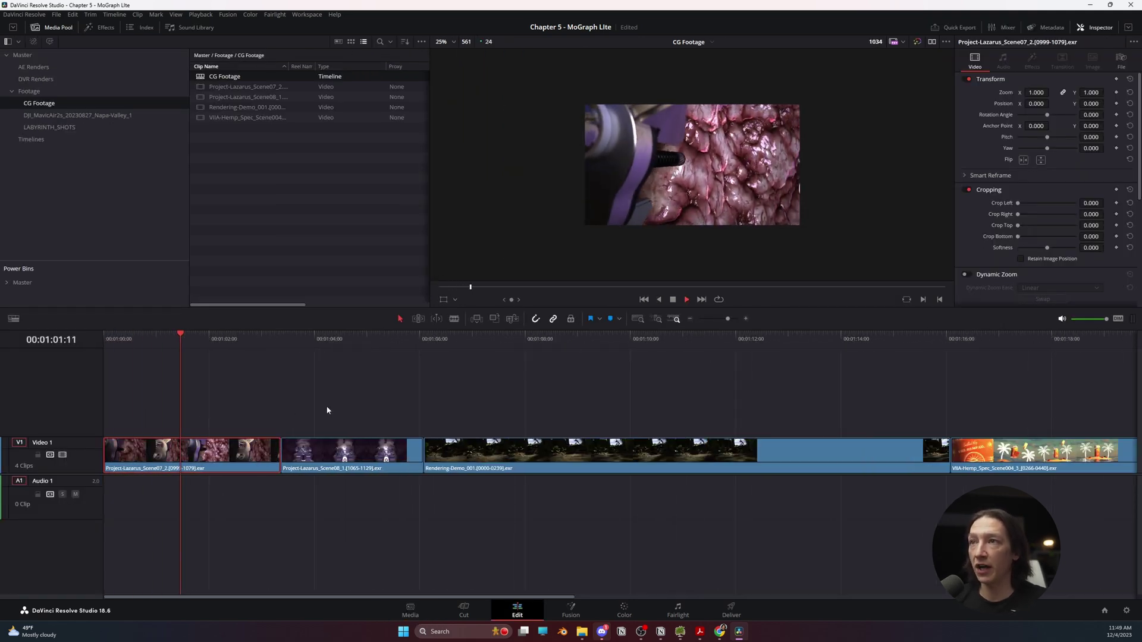
Set the viewer zoom to Fit, then play and stop within the second clip.
click(449, 43)
click(452, 43)
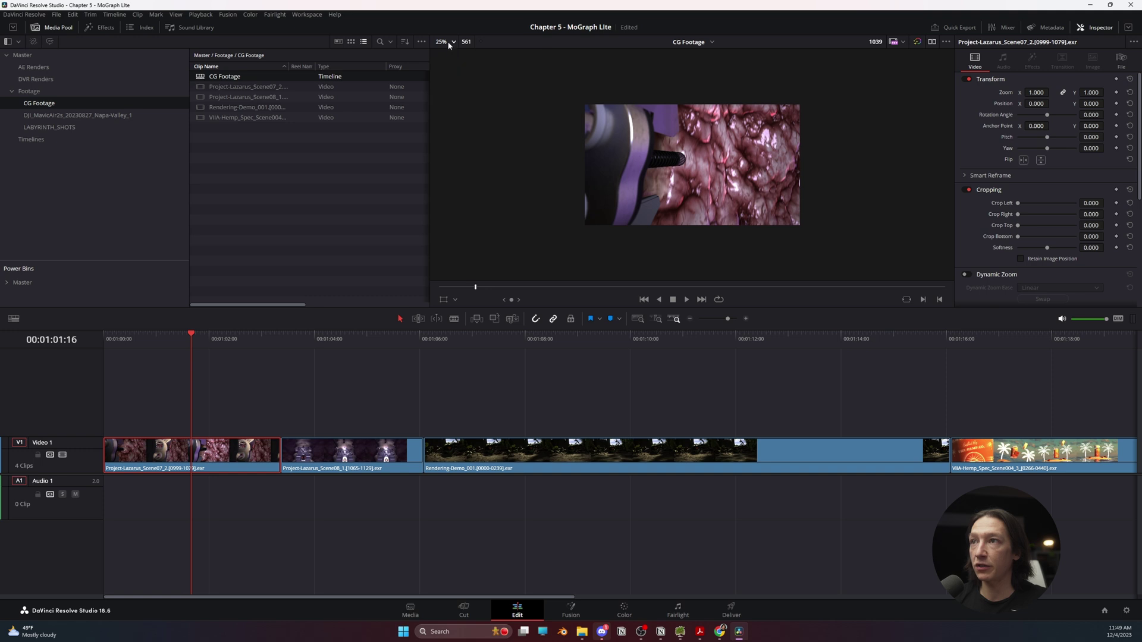
click(452, 42)
click(443, 54)
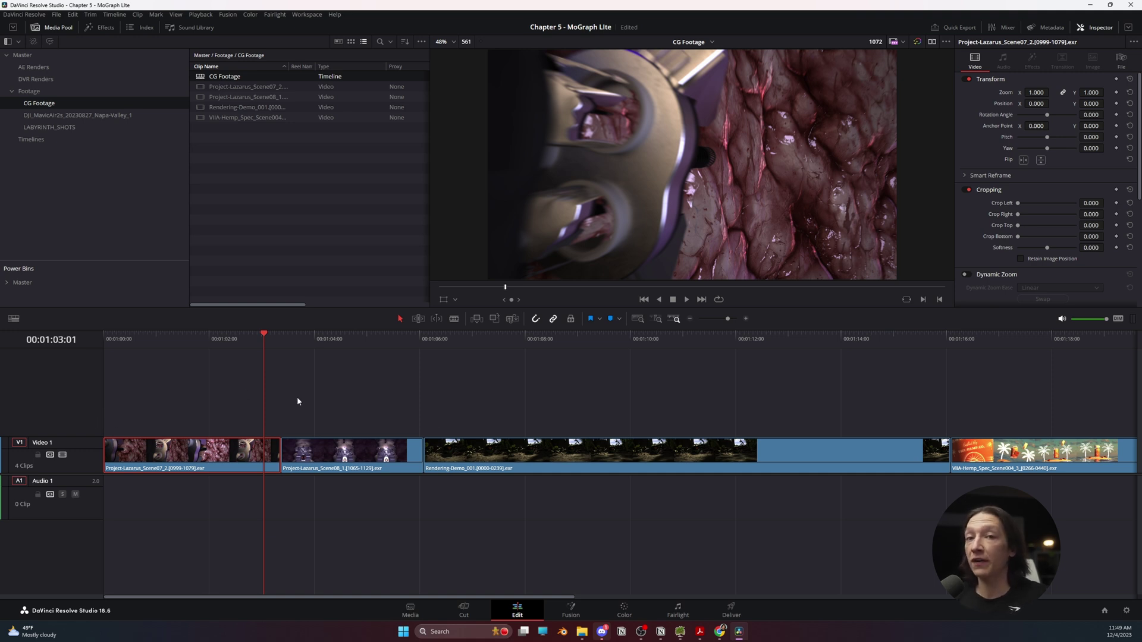
key(space)
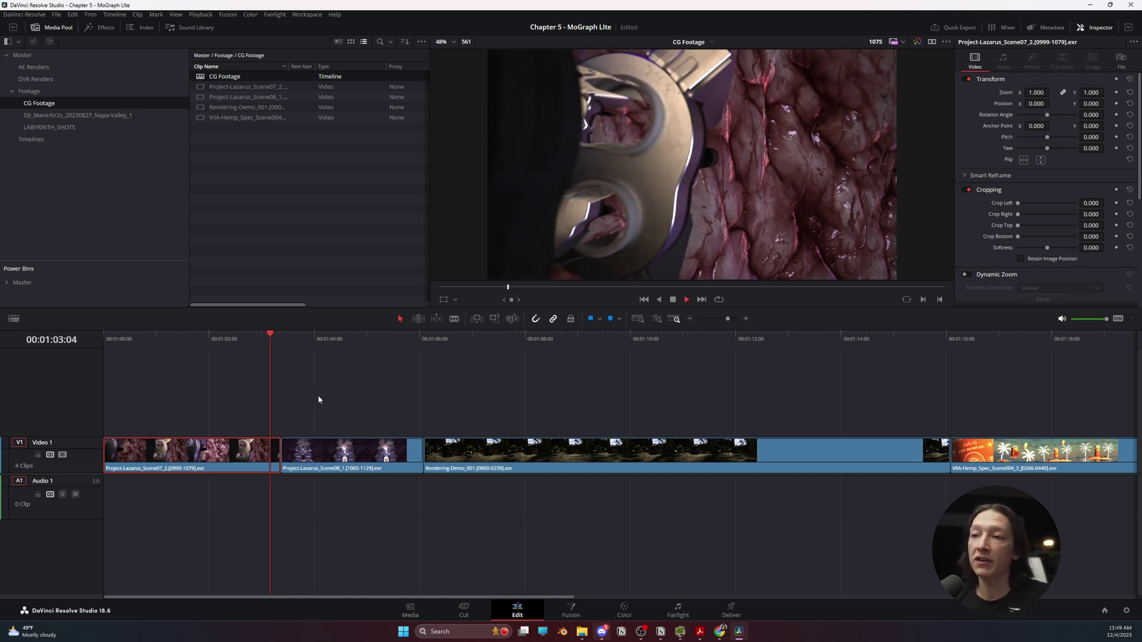
key(space)
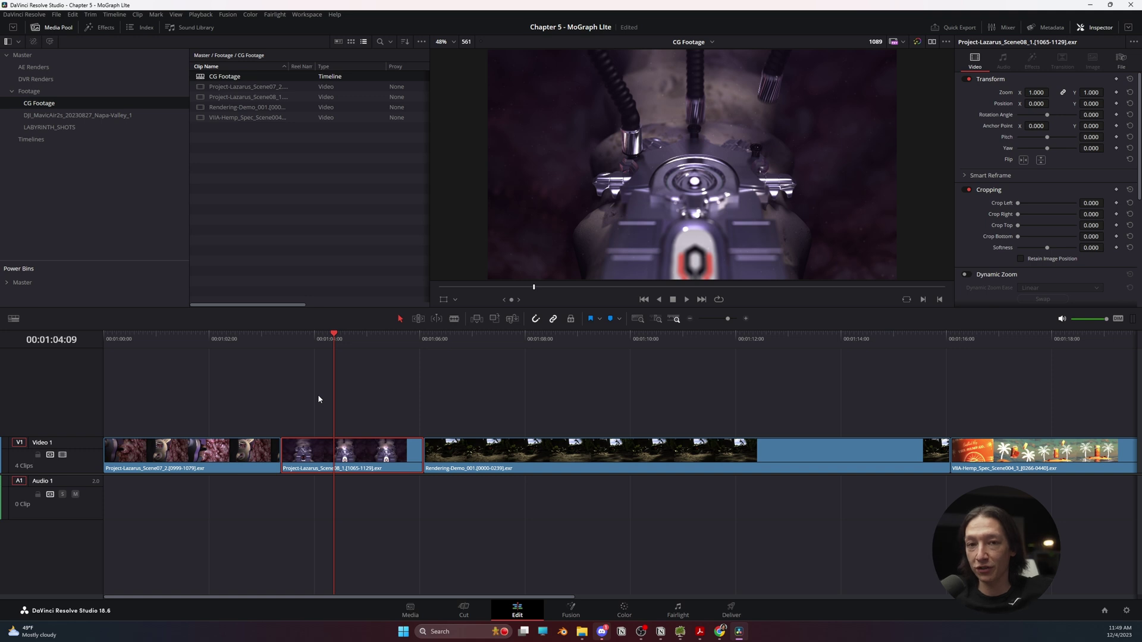
On the Color page, put all four CG clips into a new group named ACEScg.
click(625, 613)
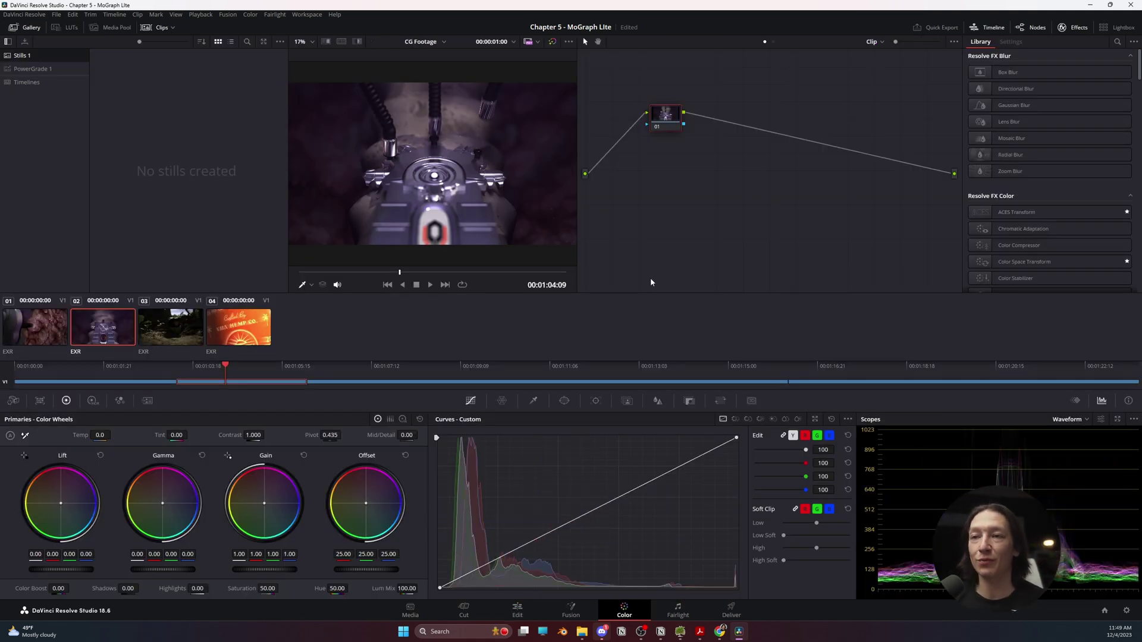
click(34, 328)
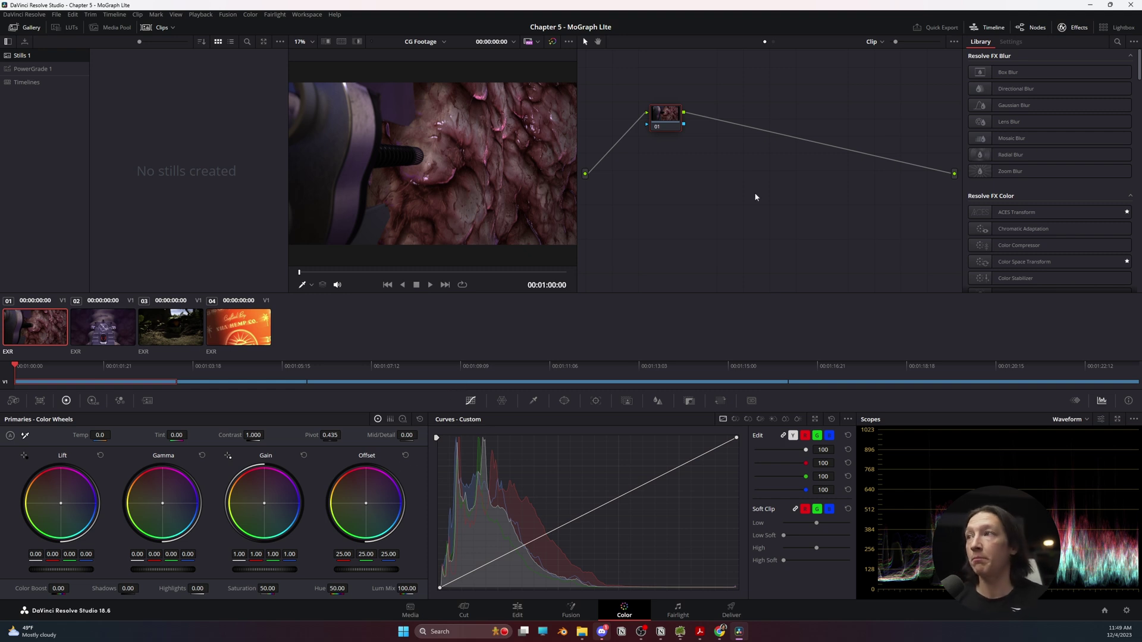
shift+click(222, 334)
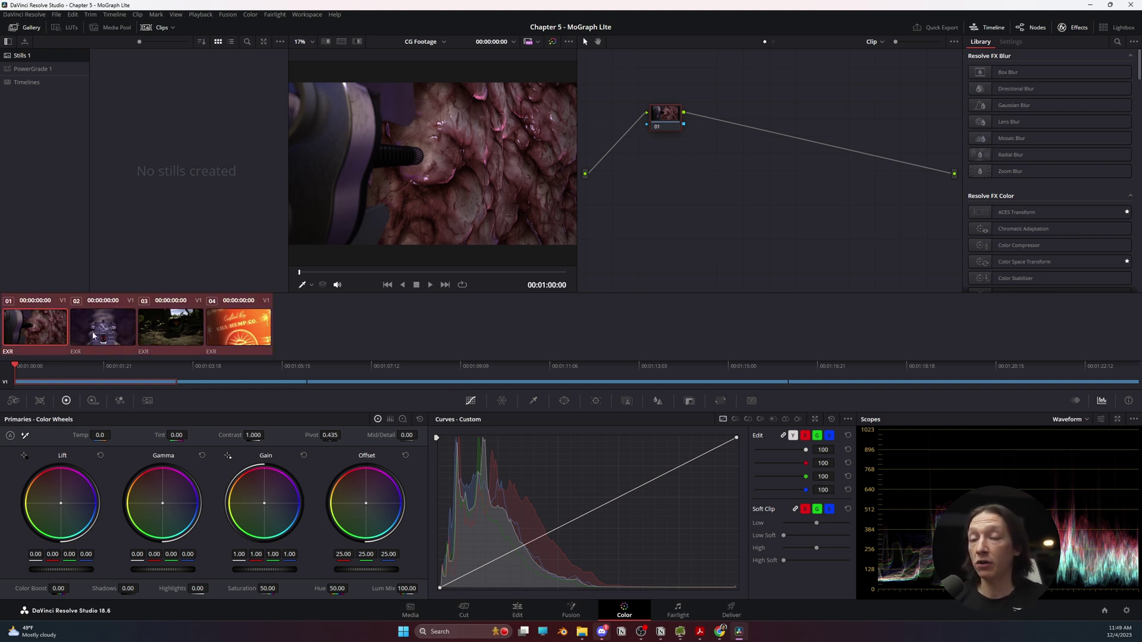
right_click(38, 325)
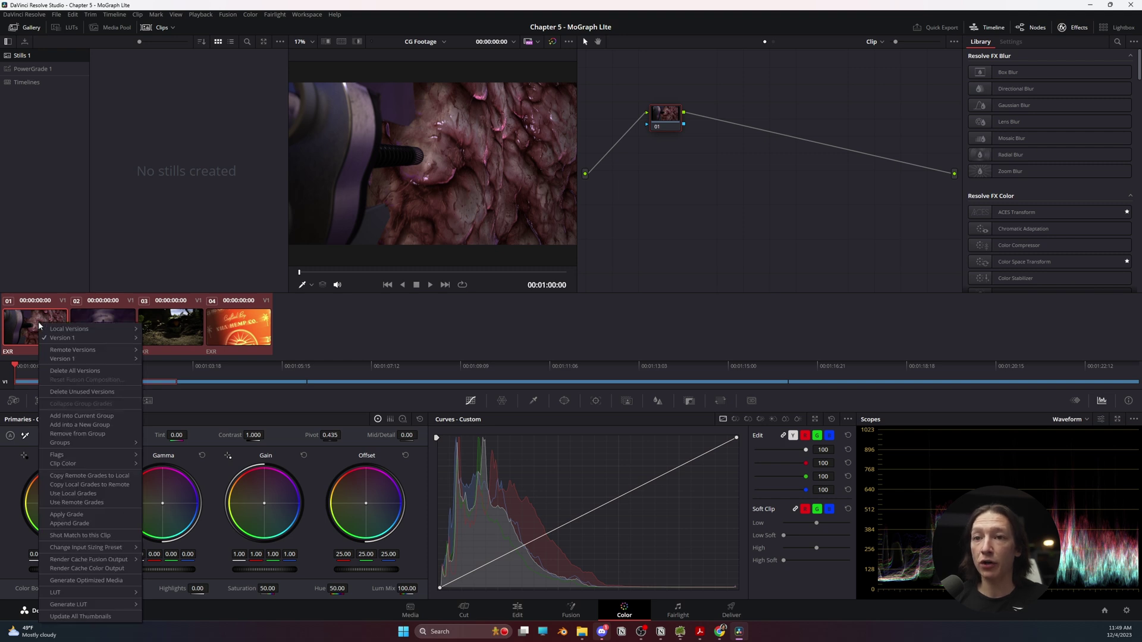
click(71, 425)
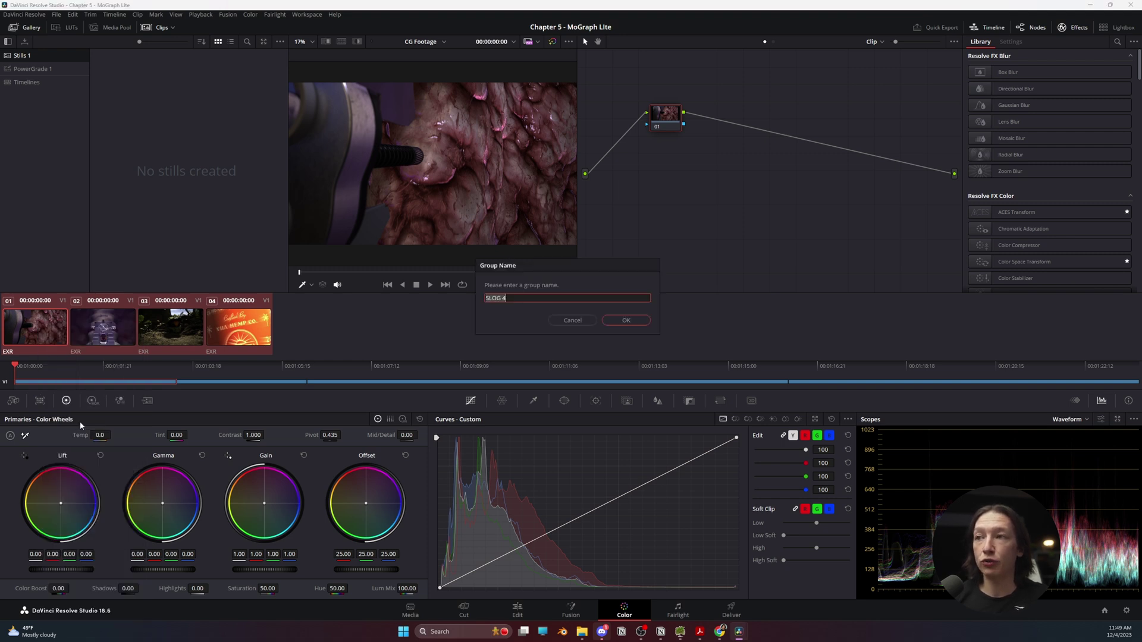
text(ACESc)
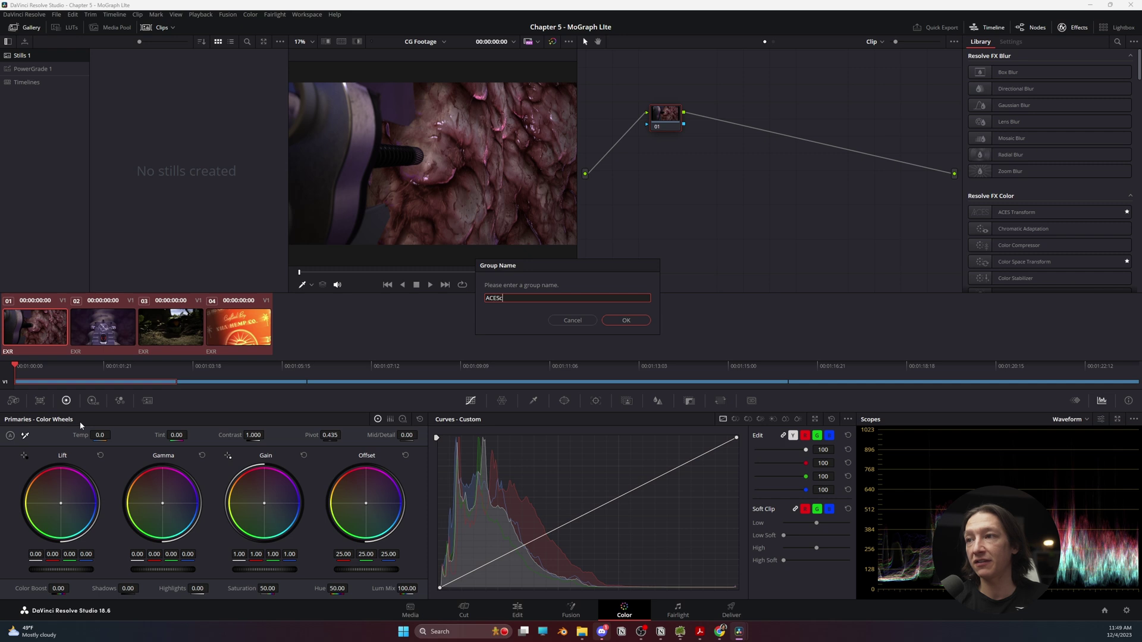
text(g)
click(613, 324)
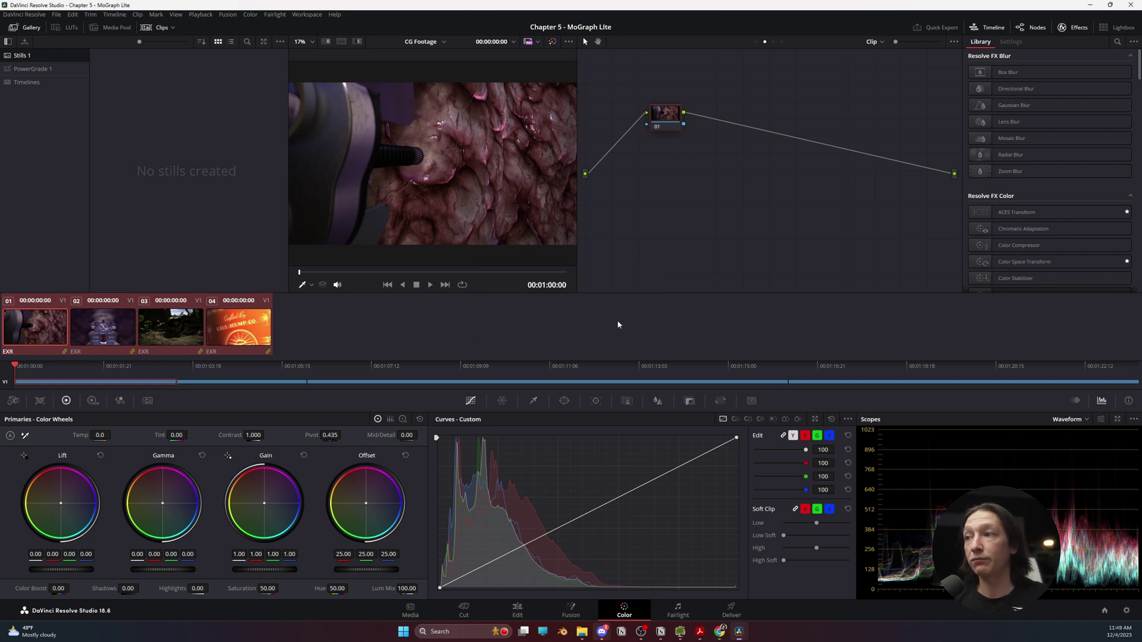
Apply ACES Transform to node 01 of the Group Pre-Clip graph and preview the clips.
click(755, 42)
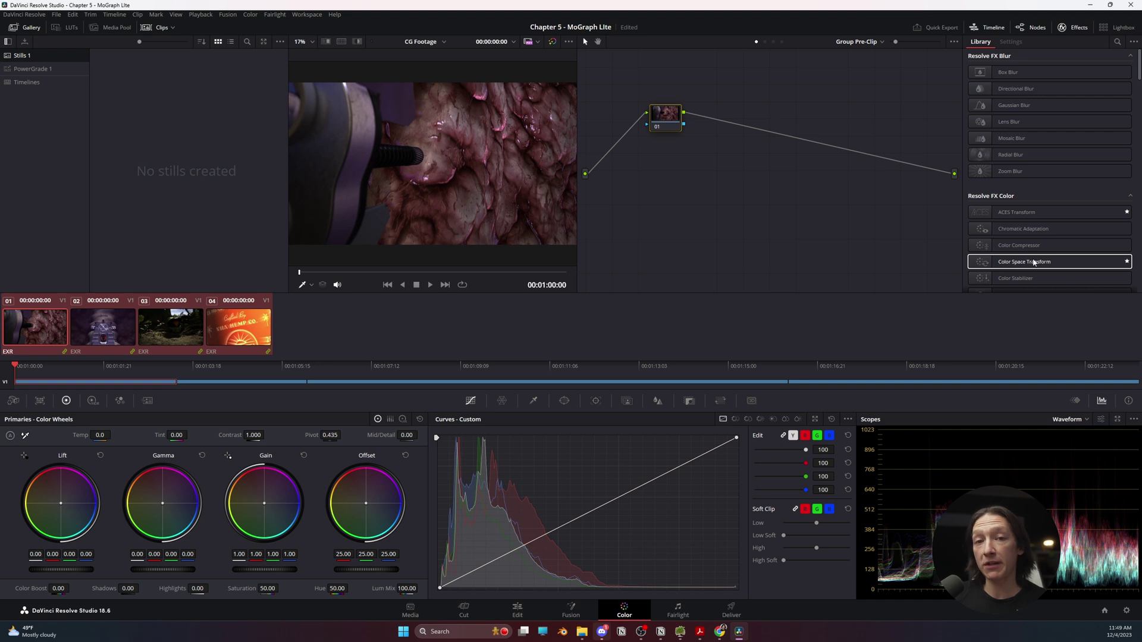
drag(1018, 212, 668, 125)
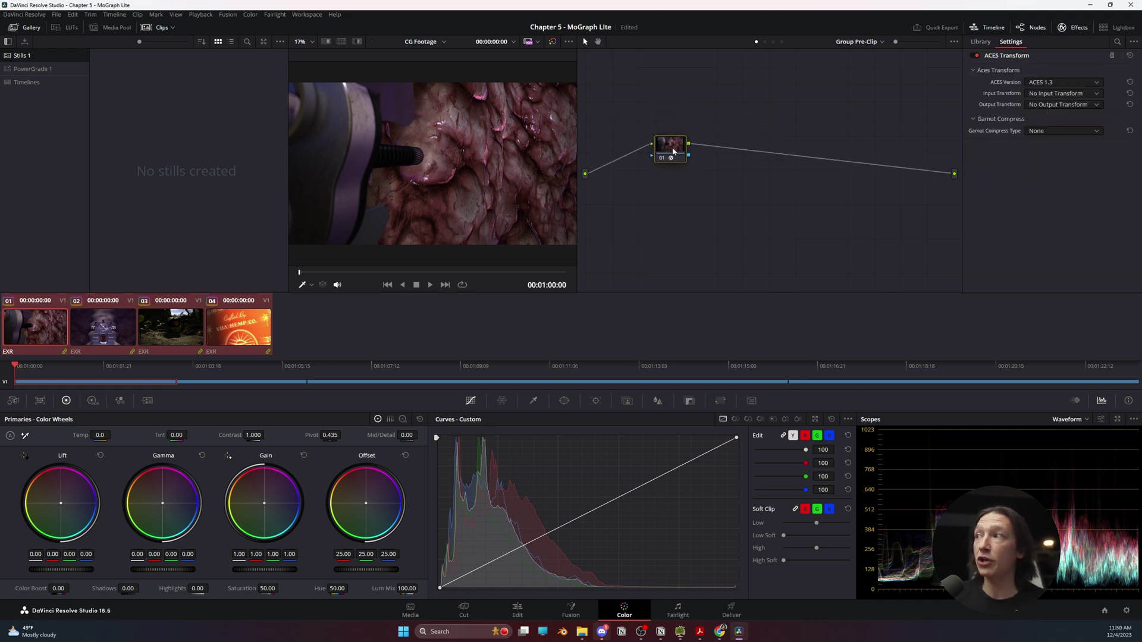
click(108, 326)
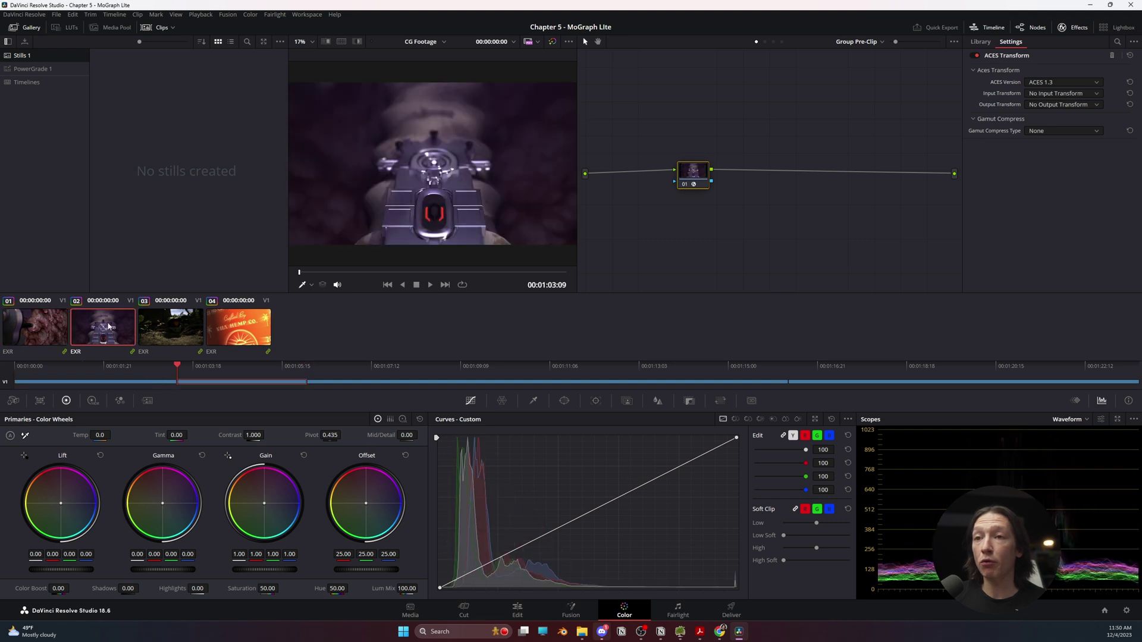
click(167, 331)
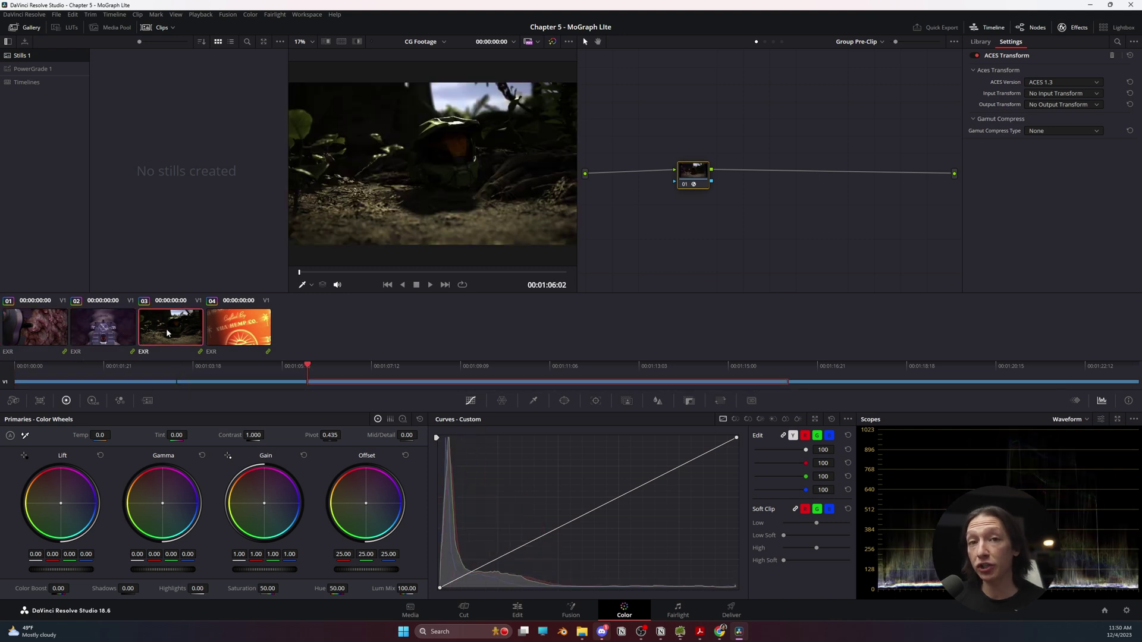
click(243, 331)
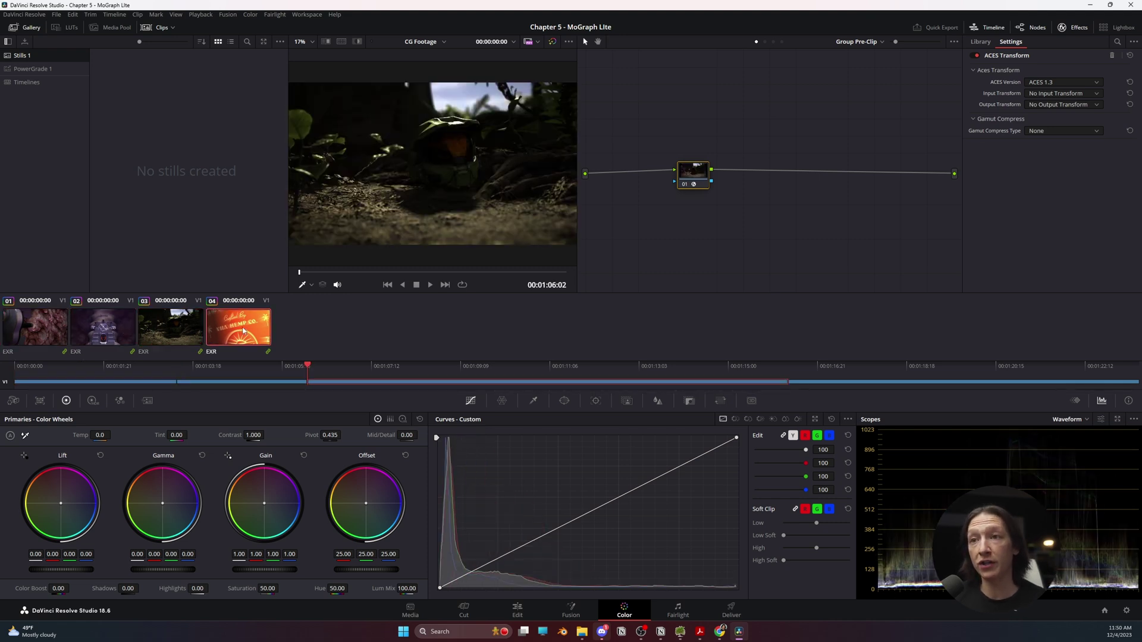
drag(342, 273, 383, 272)
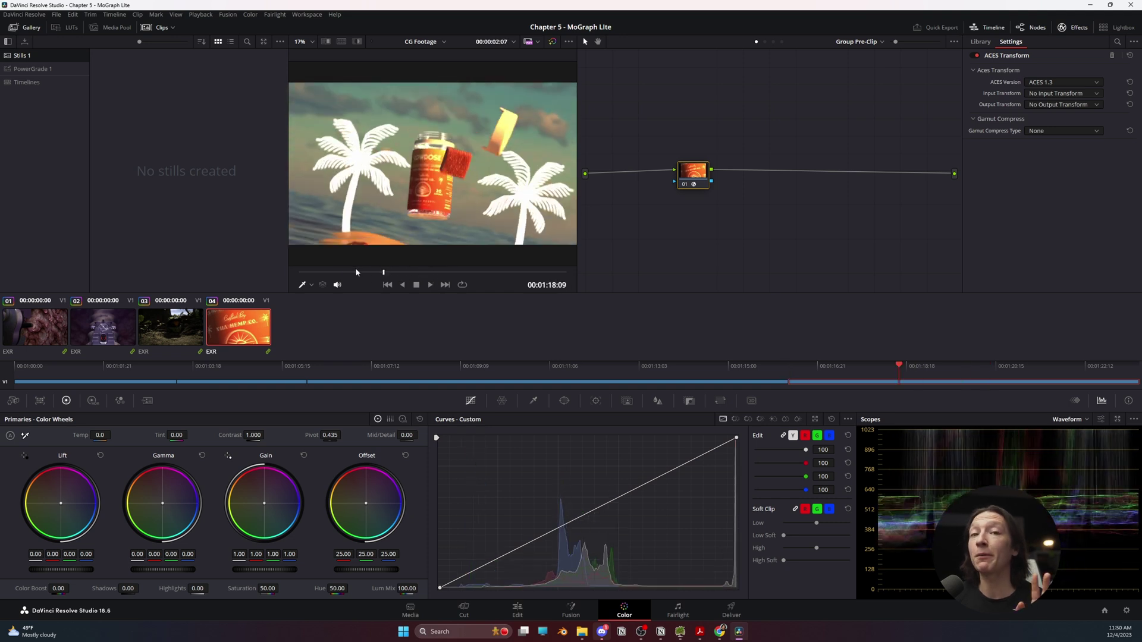
click(30, 330)
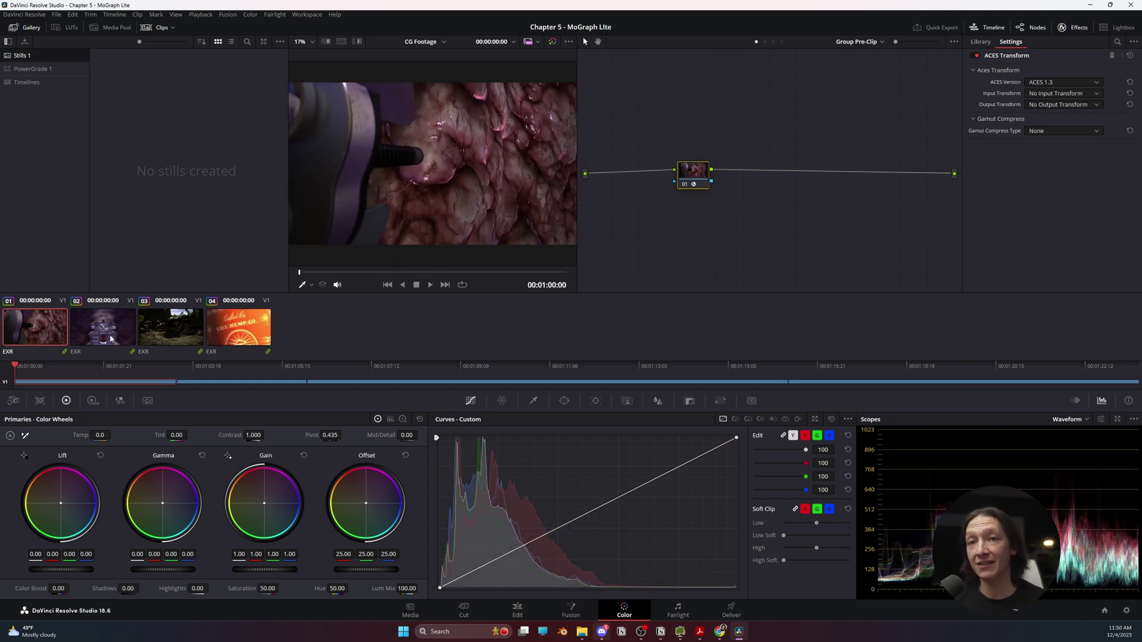
click(101, 331)
key(Down)
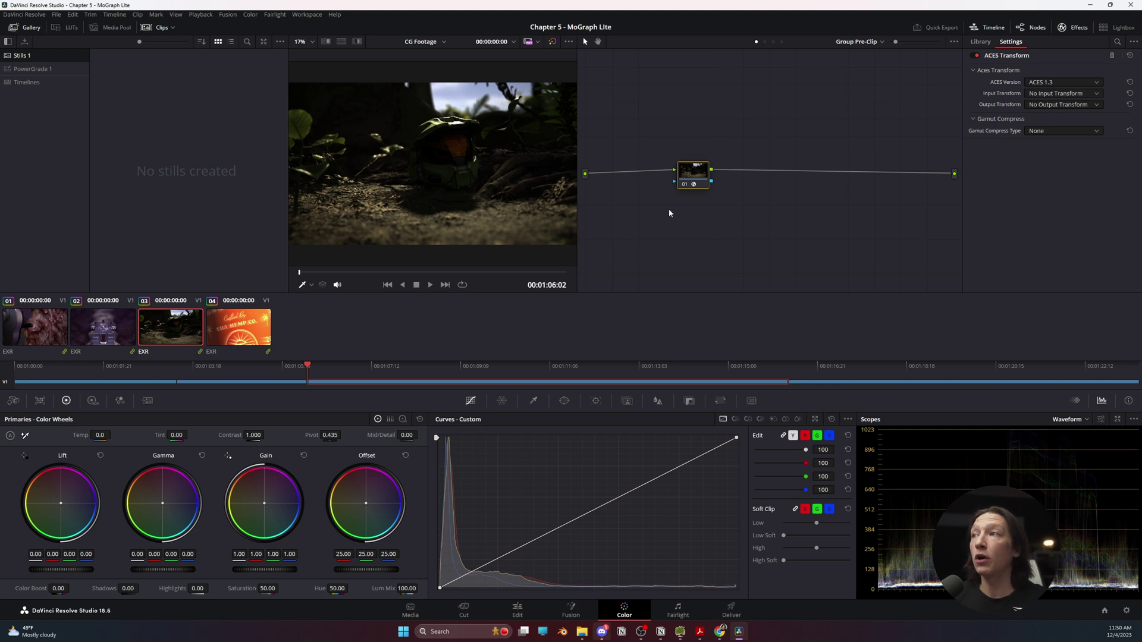
drag(690, 188, 669, 161)
Set the ACES Transform input and output both to ACEScg - CSC.
click(1062, 104)
scroll(1032, 128, down, 5)
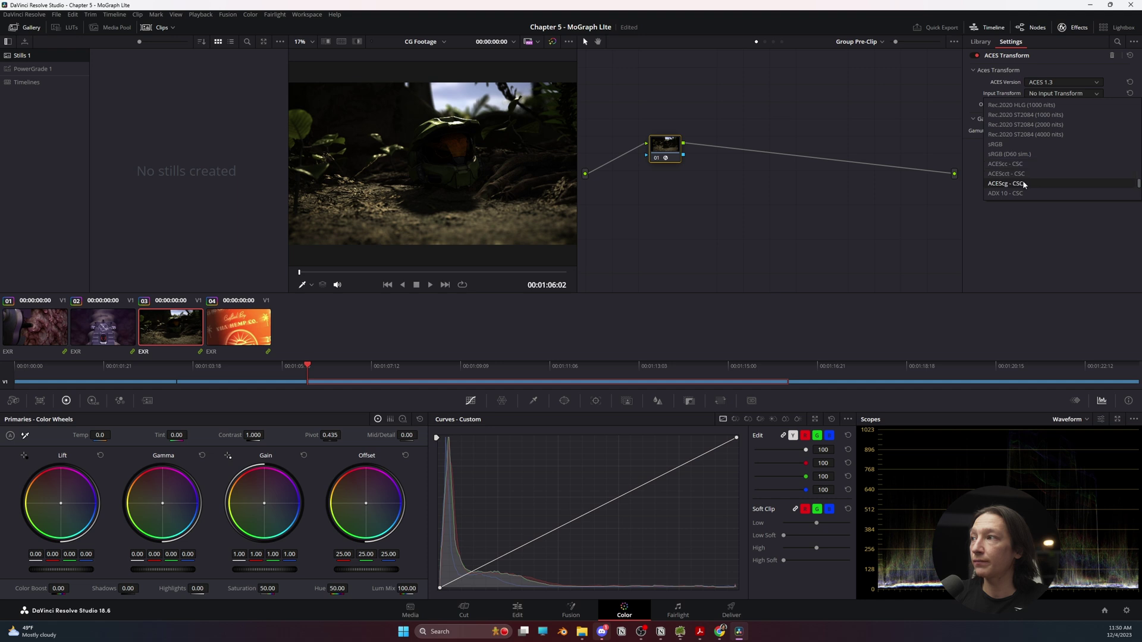
click(1018, 183)
click(1043, 103)
scroll(1050, 161, down, 5)
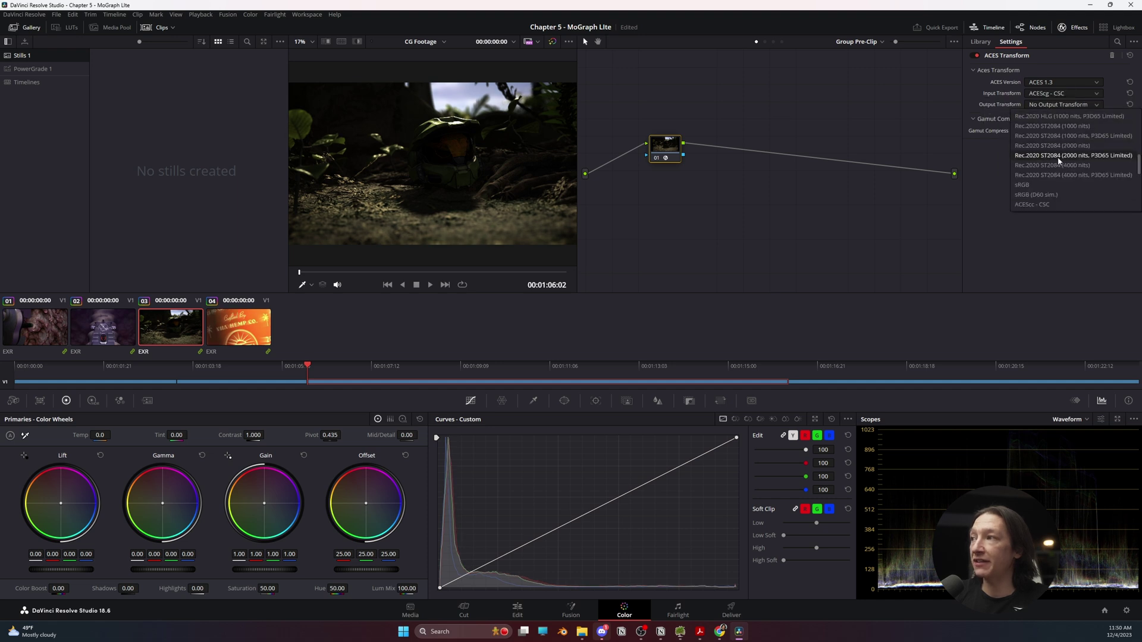
click(1033, 165)
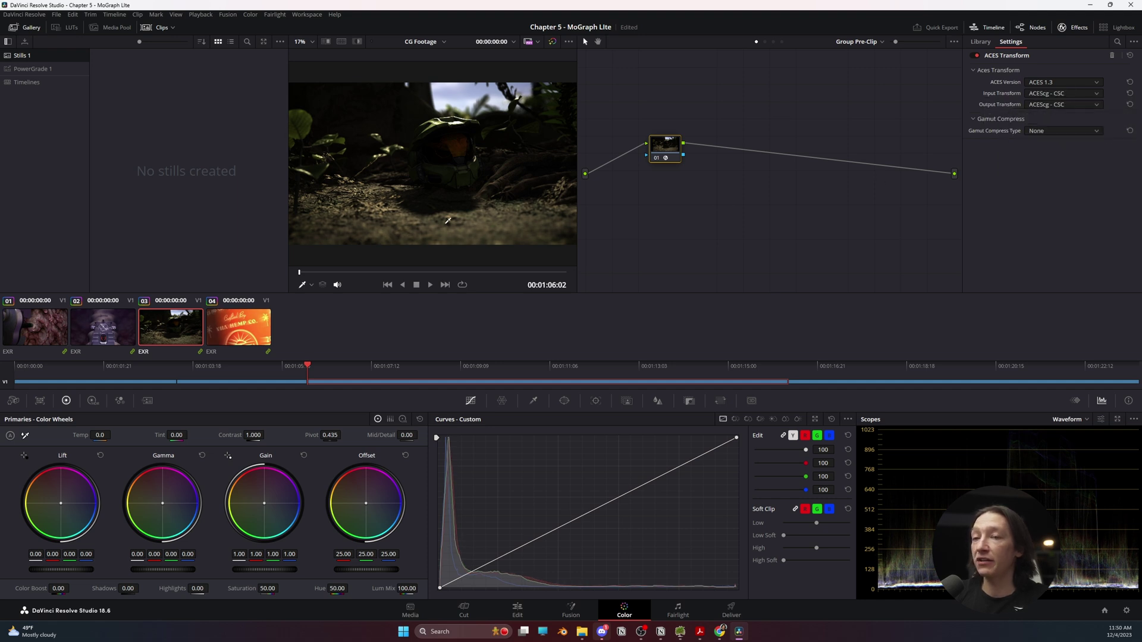
click(235, 336)
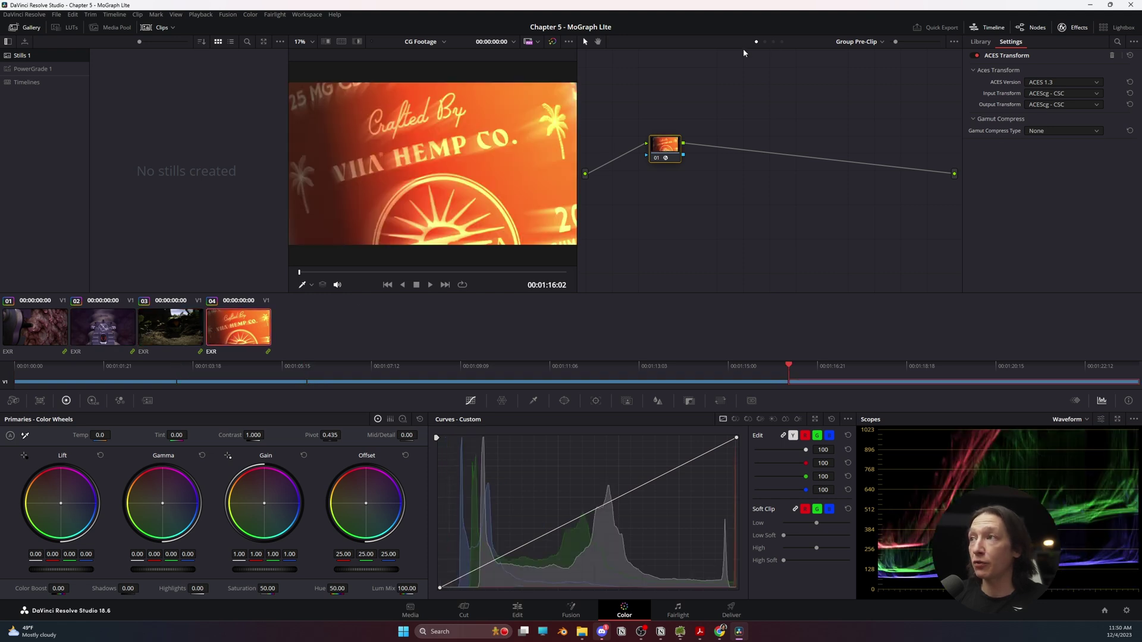
On Group Post-Clip, add ACES Transform with ACEScg - CSC input and Rec.709 output.
click(774, 42)
drag(1039, 216, 666, 118)
click(1049, 106)
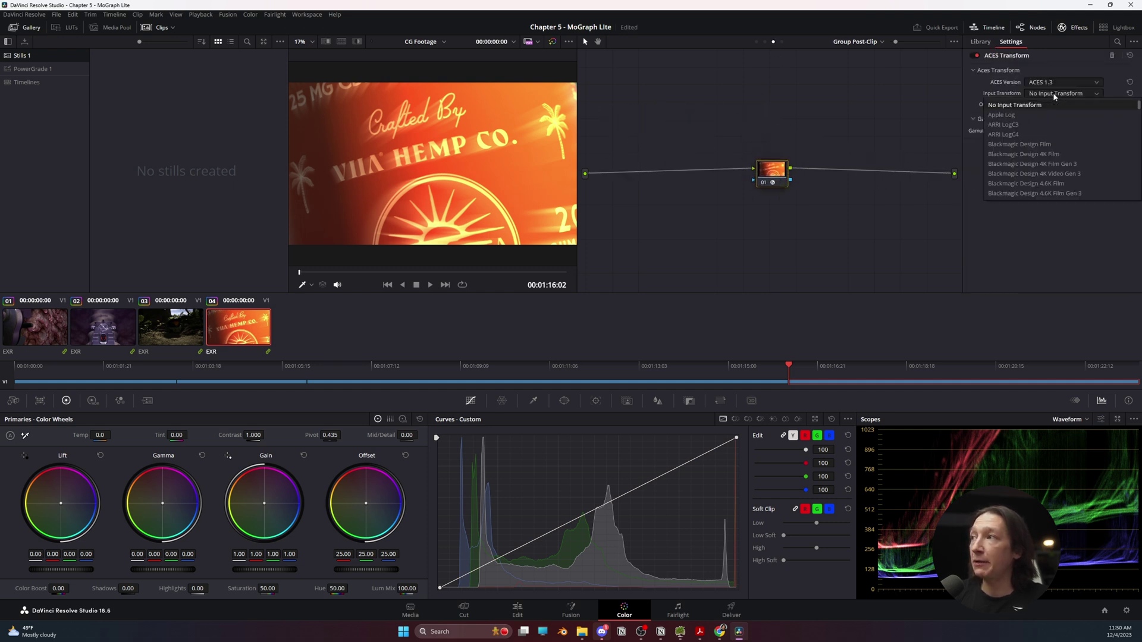
scroll(1030, 188, down, 1)
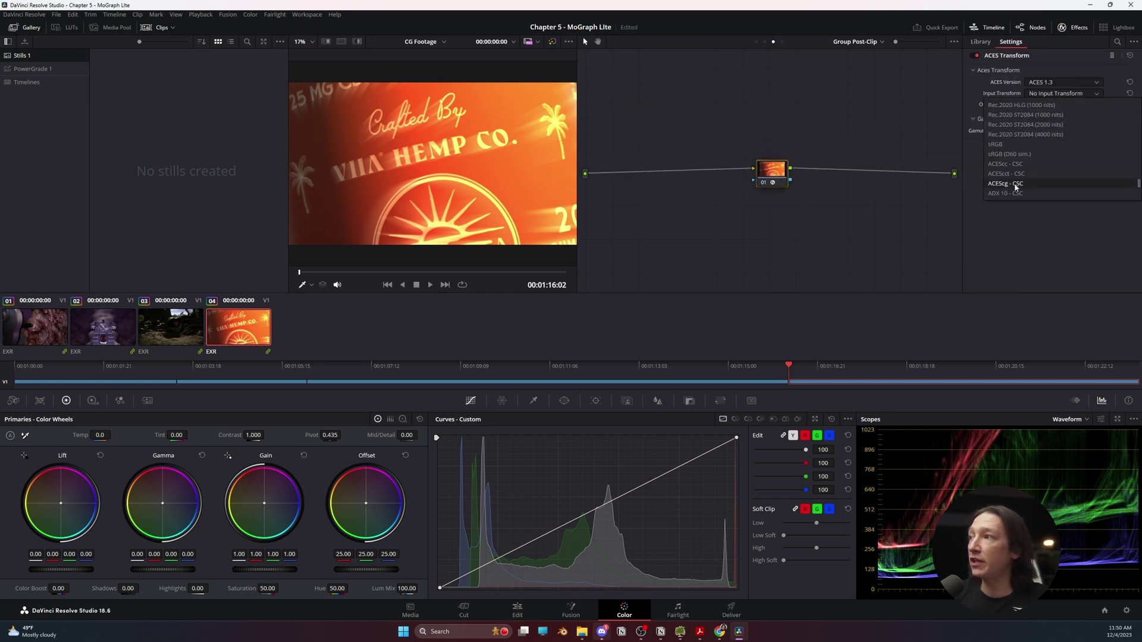
click(1031, 187)
click(1045, 105)
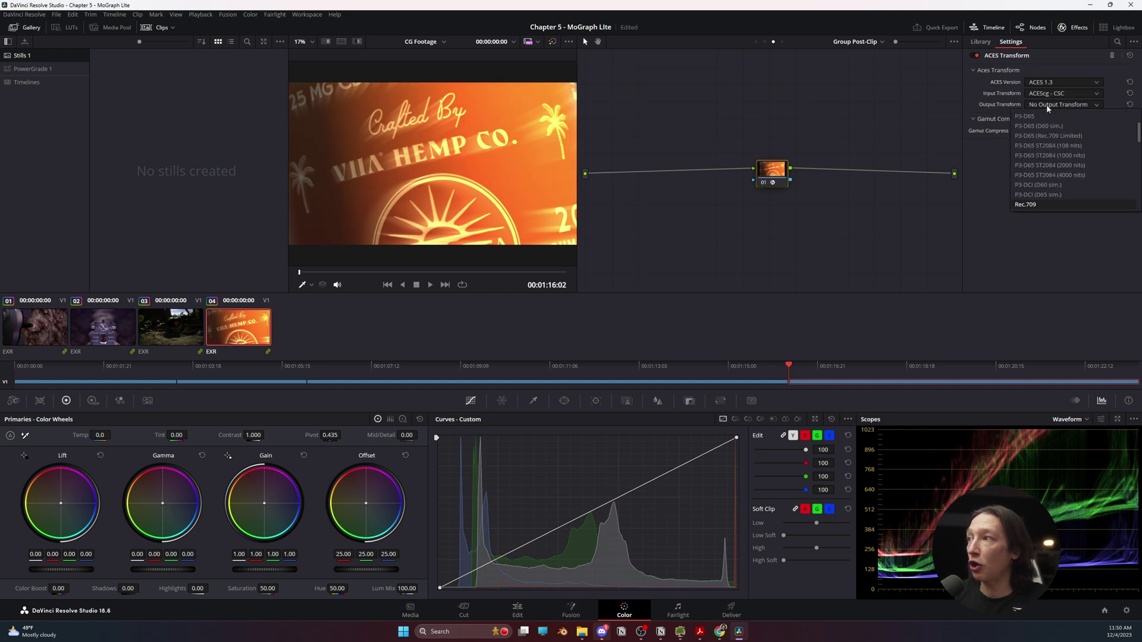
click(1036, 205)
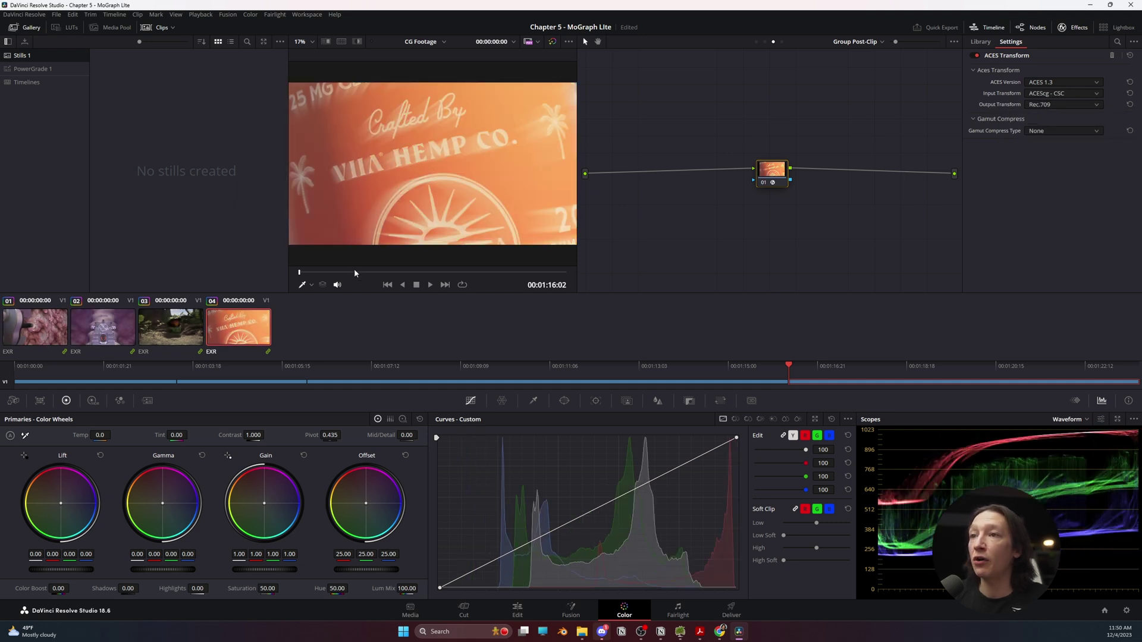
drag(355, 271, 480, 260)
key(Up)
key(Up)
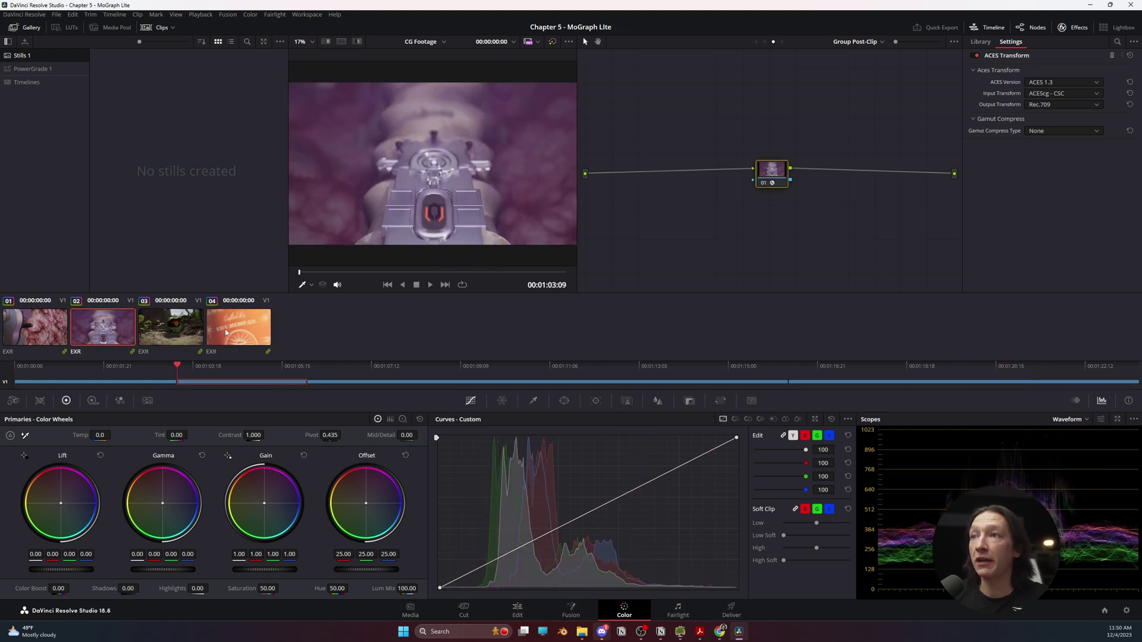
On clip 02's own node graph, draw an S-shaped custom curve for more contrast.
click(765, 41)
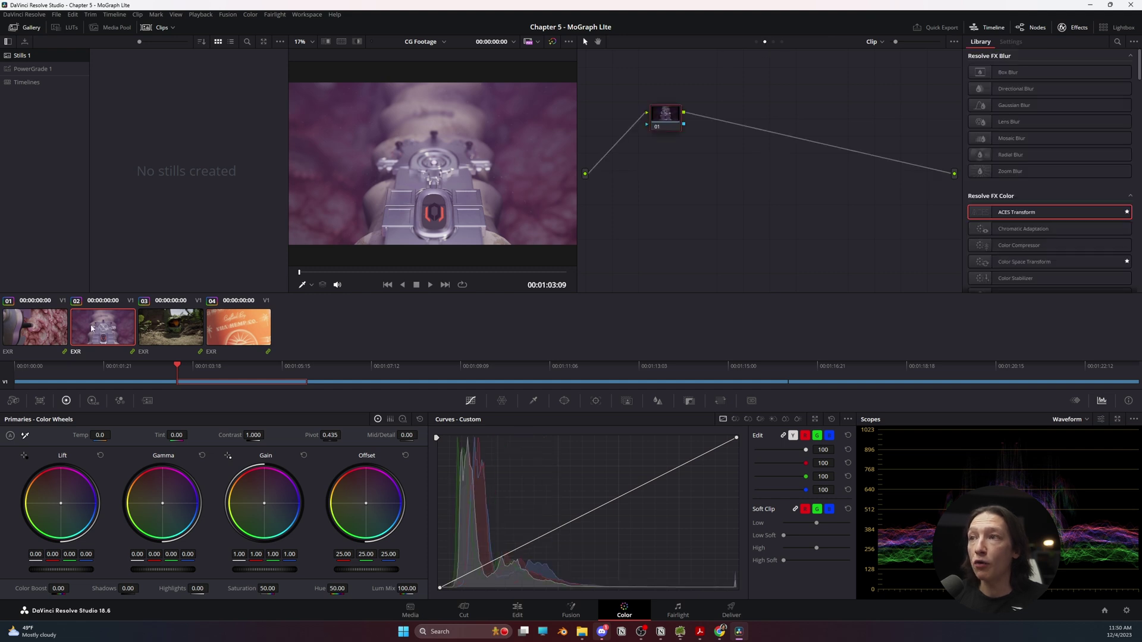
drag(662, 117, 696, 140)
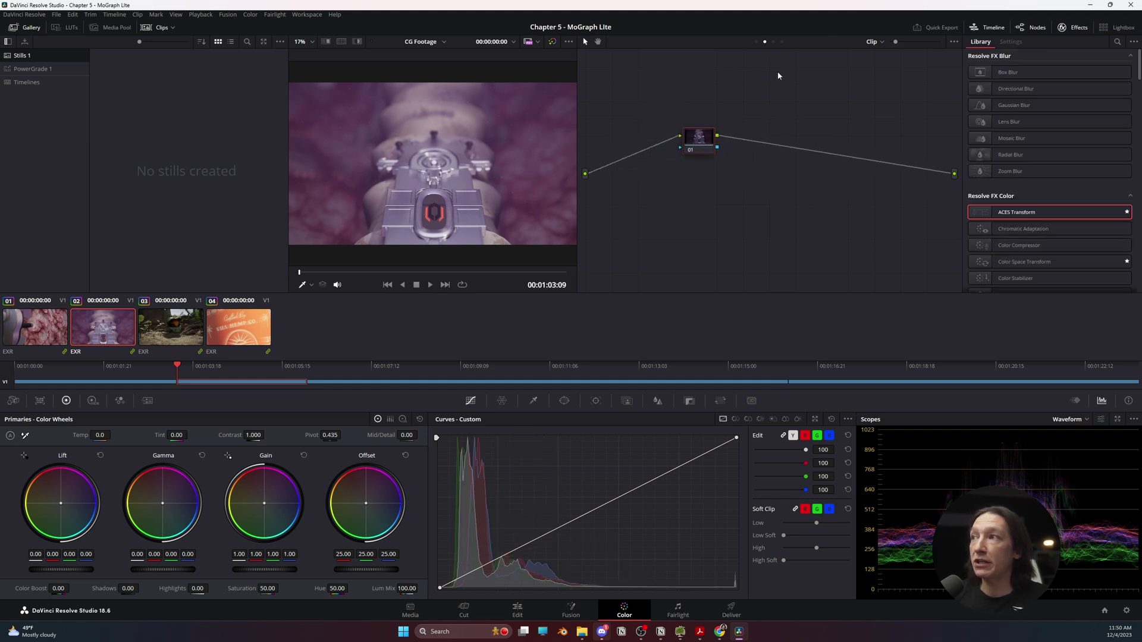
click(639, 474)
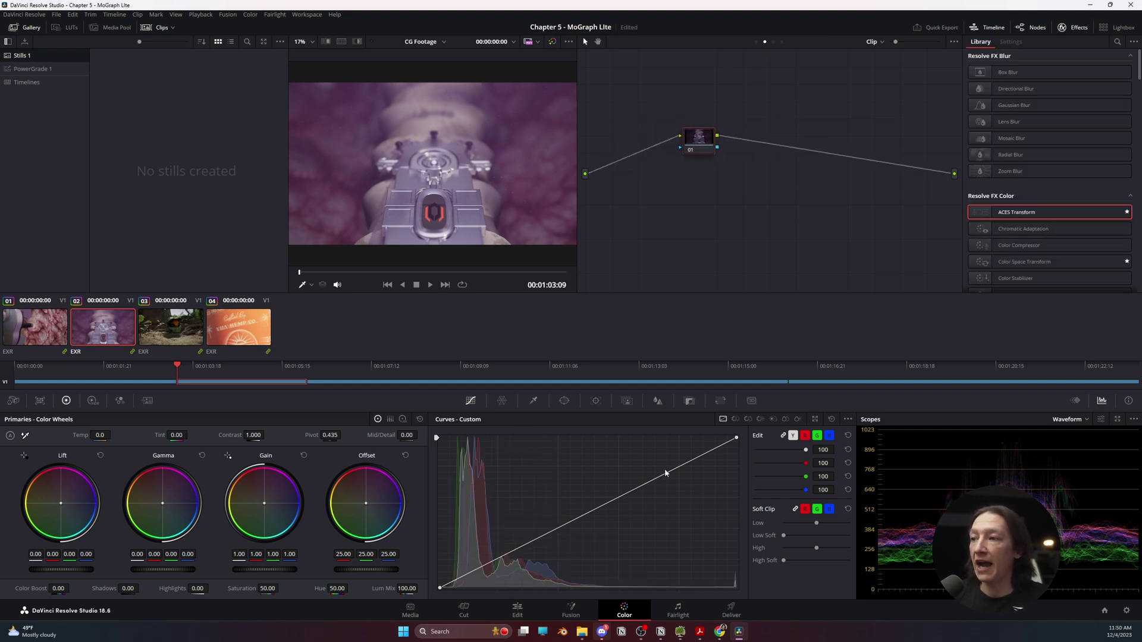
click(534, 537)
drag(534, 536, 536, 549)
drag(640, 476, 629, 473)
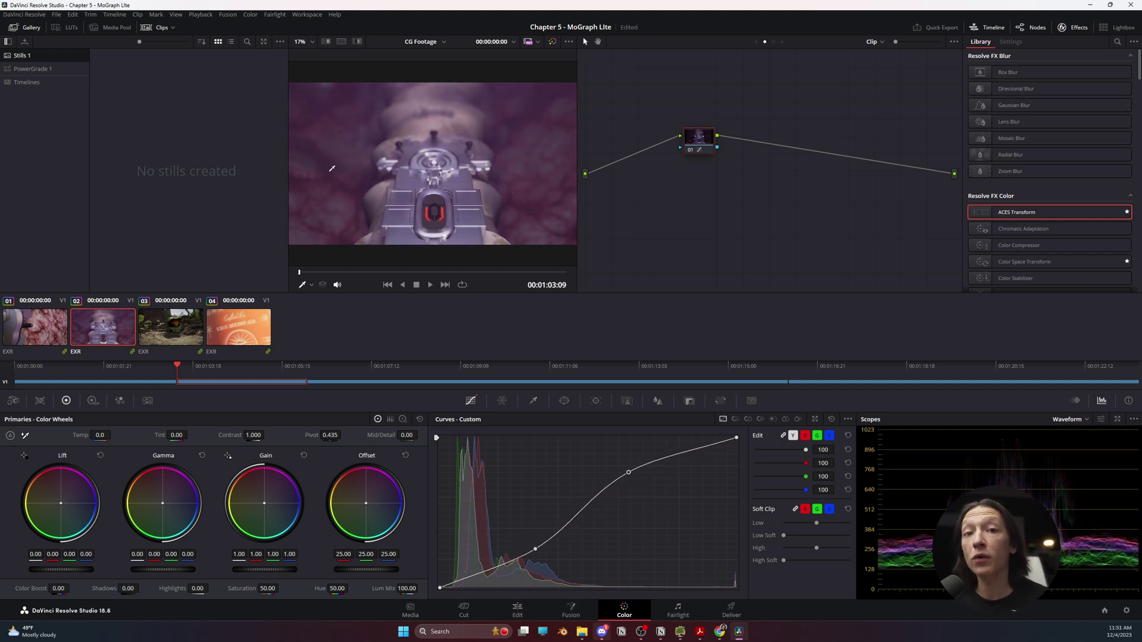
Search the effects library and add Film Grain and Halation nodes to clip 02's graph.
click(1118, 42)
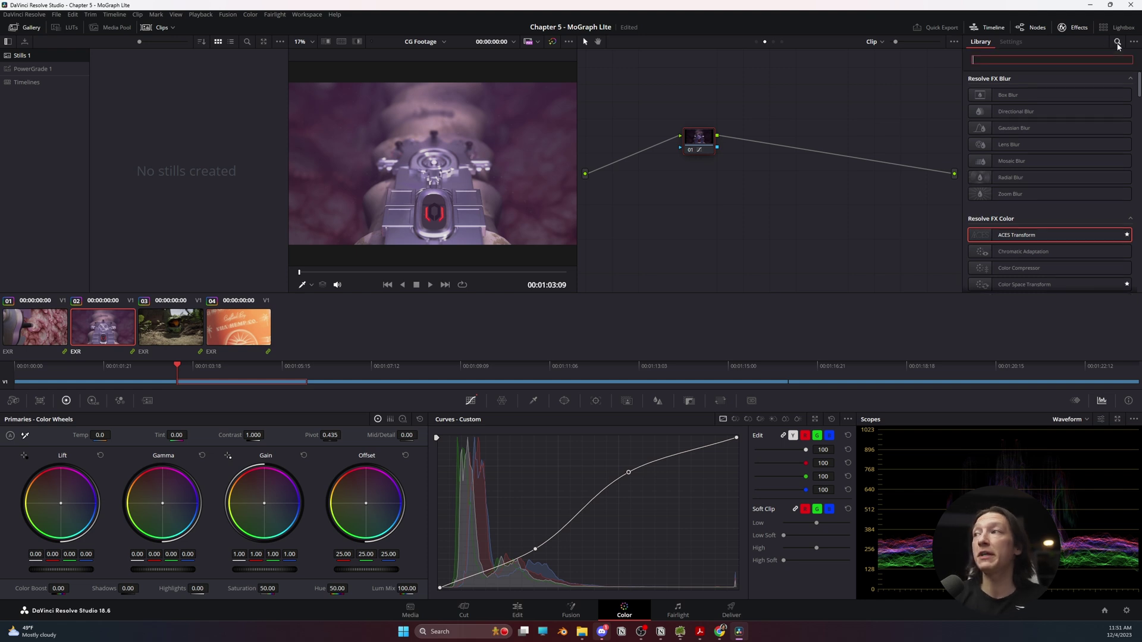
text(film)
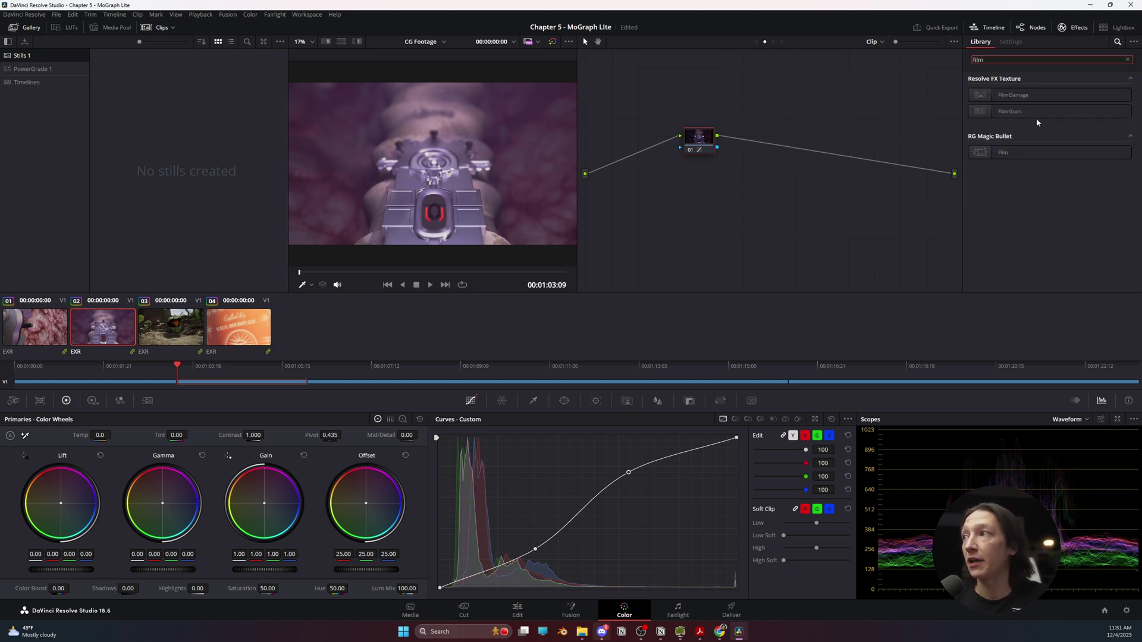
drag(1036, 113, 767, 146)
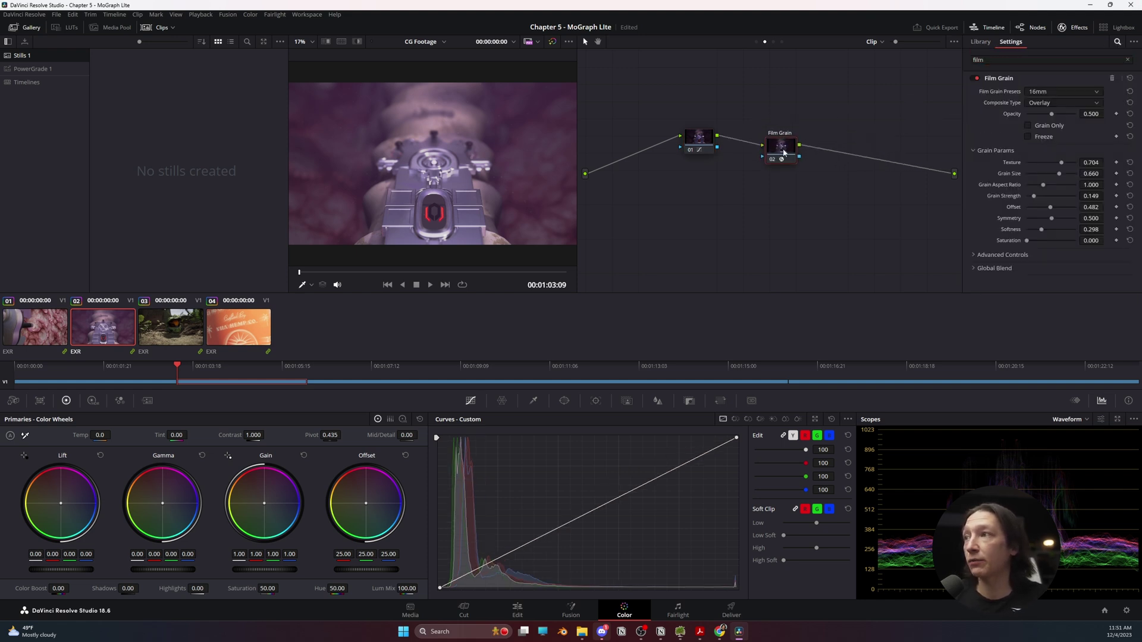
text(hal)
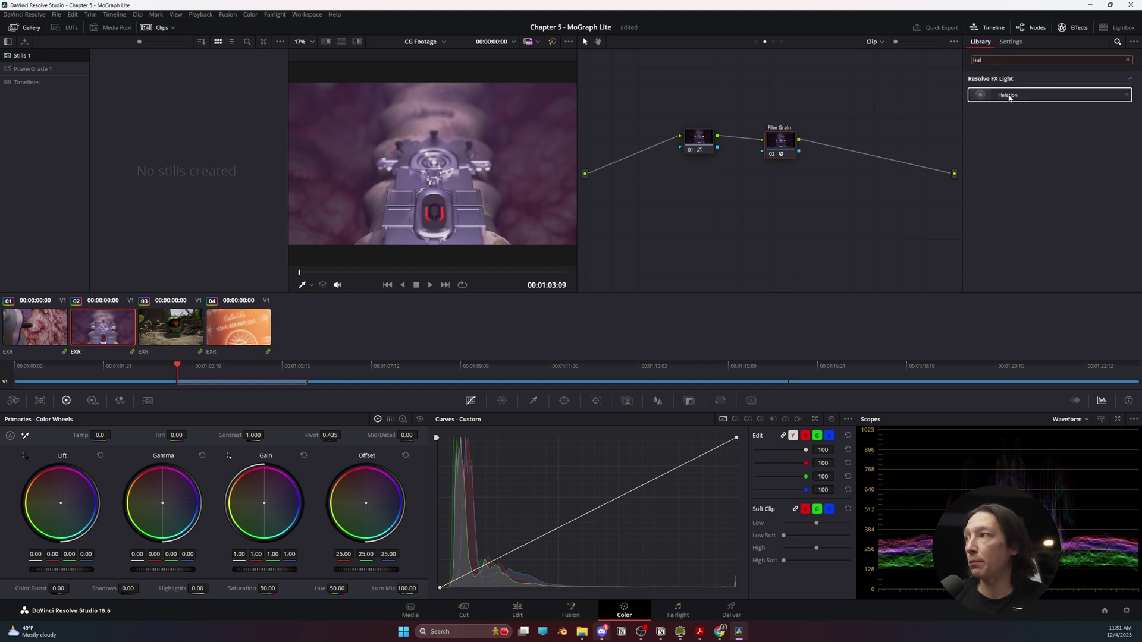
drag(1007, 96, 735, 136)
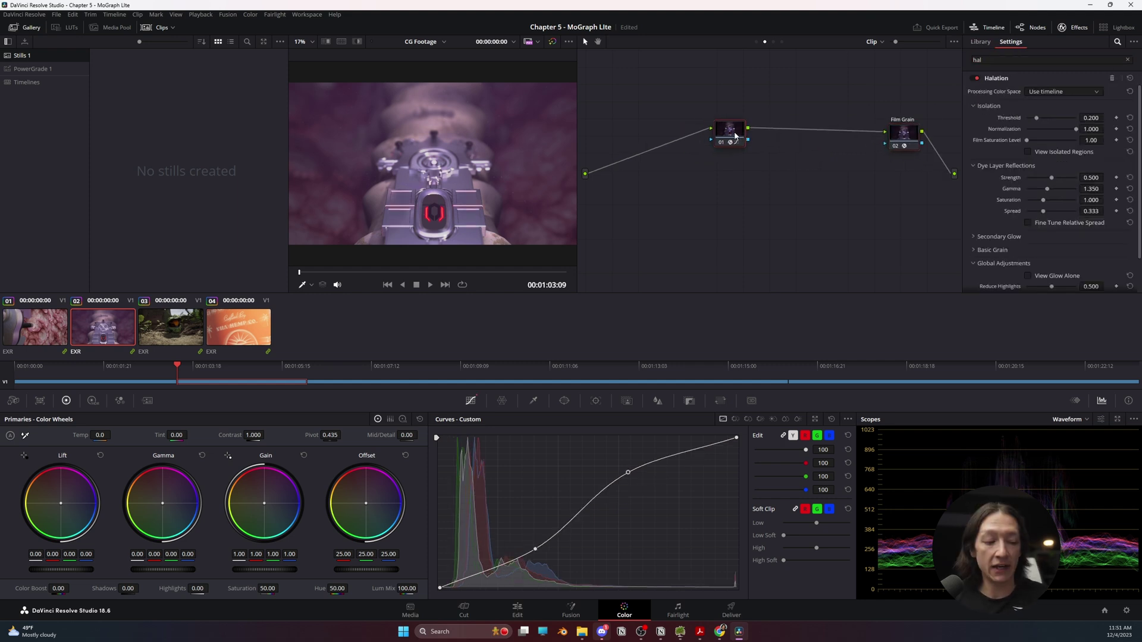
Insert a serial node labelled CC before Halation, reset the curve, and redraw the S-curve on CC.
key(shift+s)
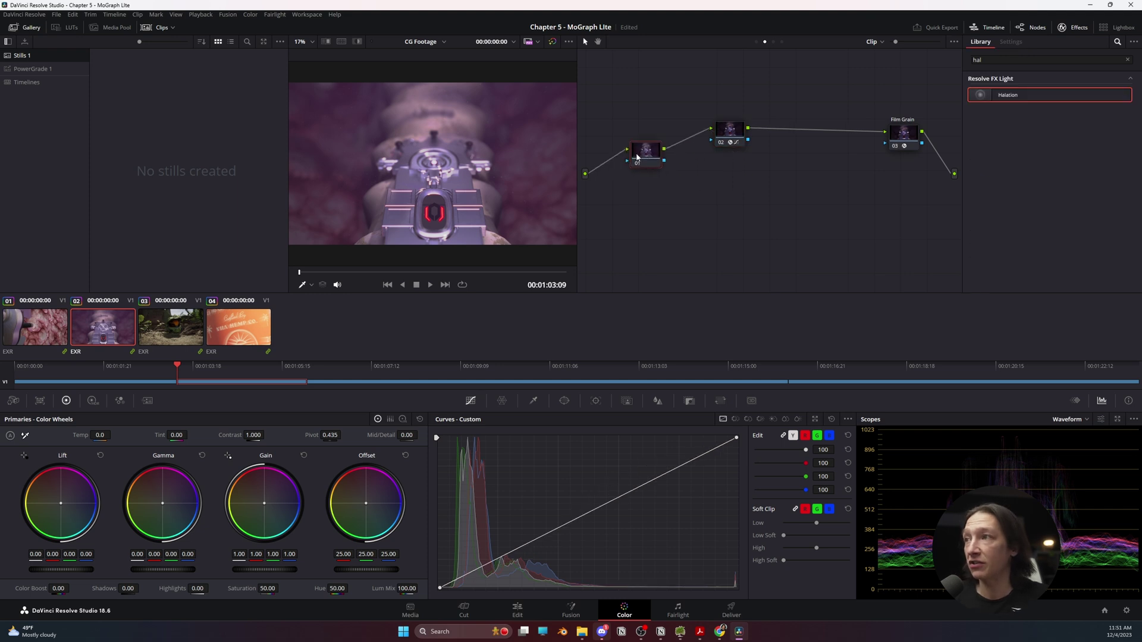
text(CC)
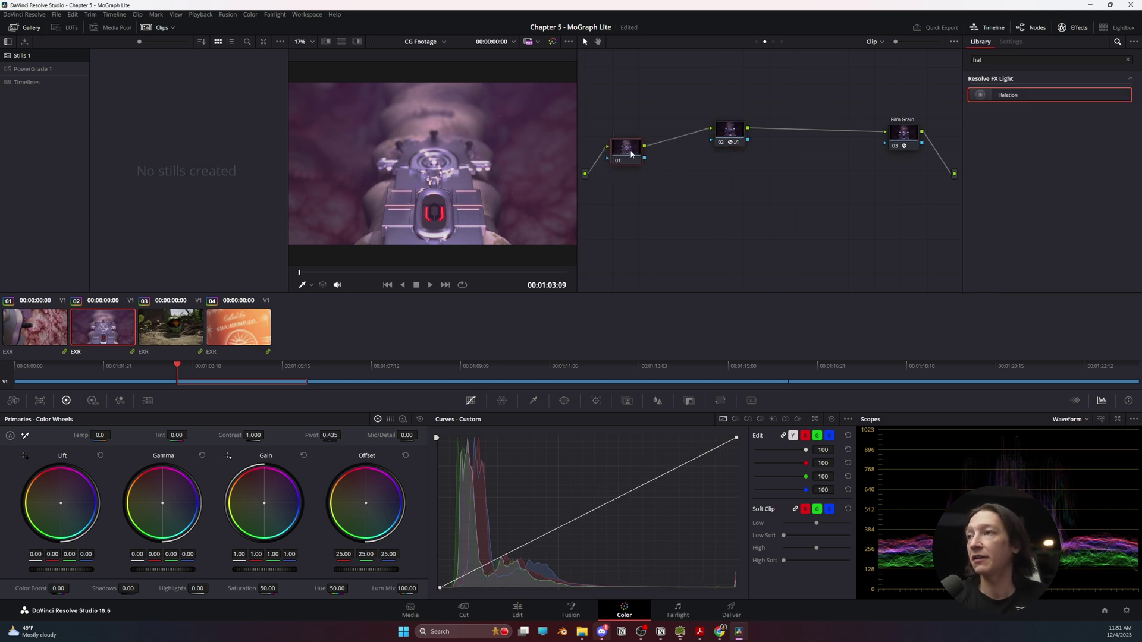
key(Return)
click(725, 129)
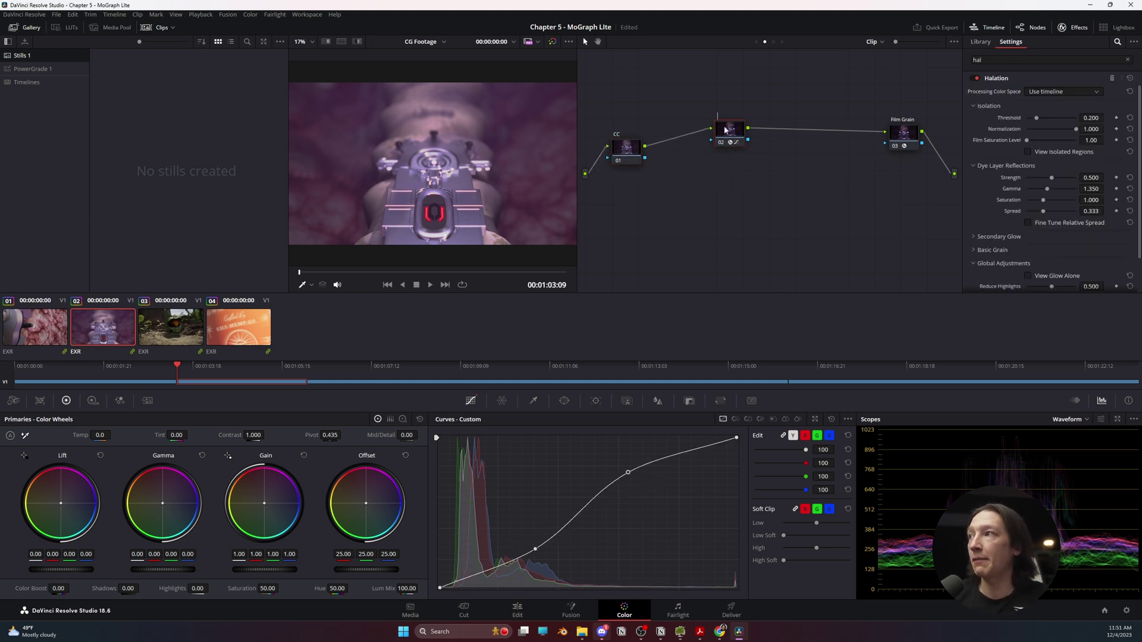
text(Halation)
drag(725, 130, 730, 145)
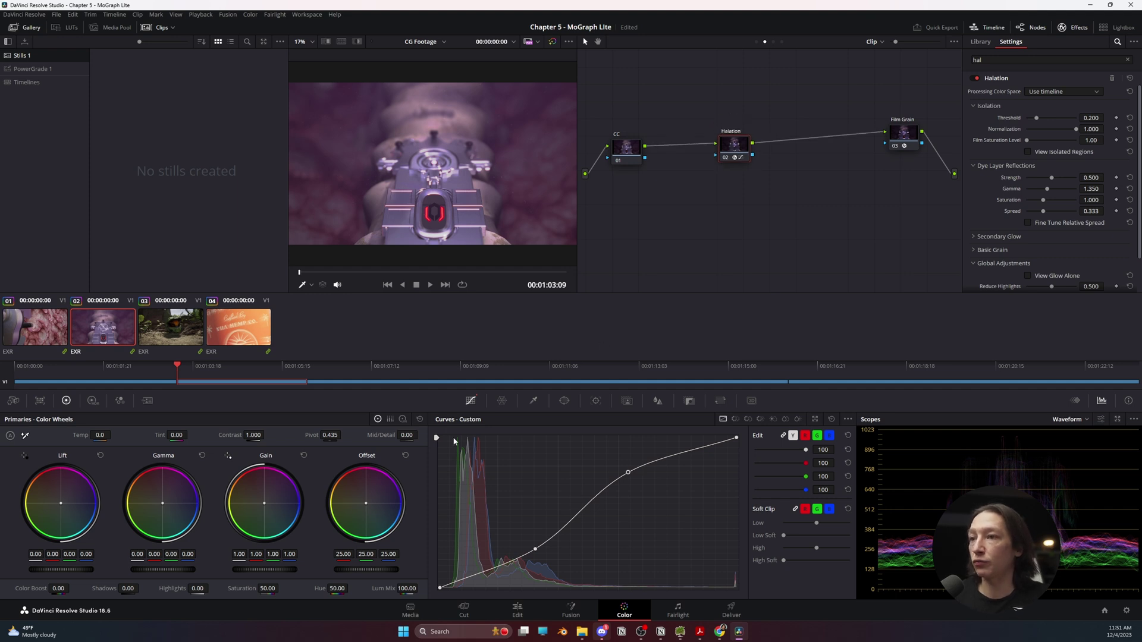
click(848, 419)
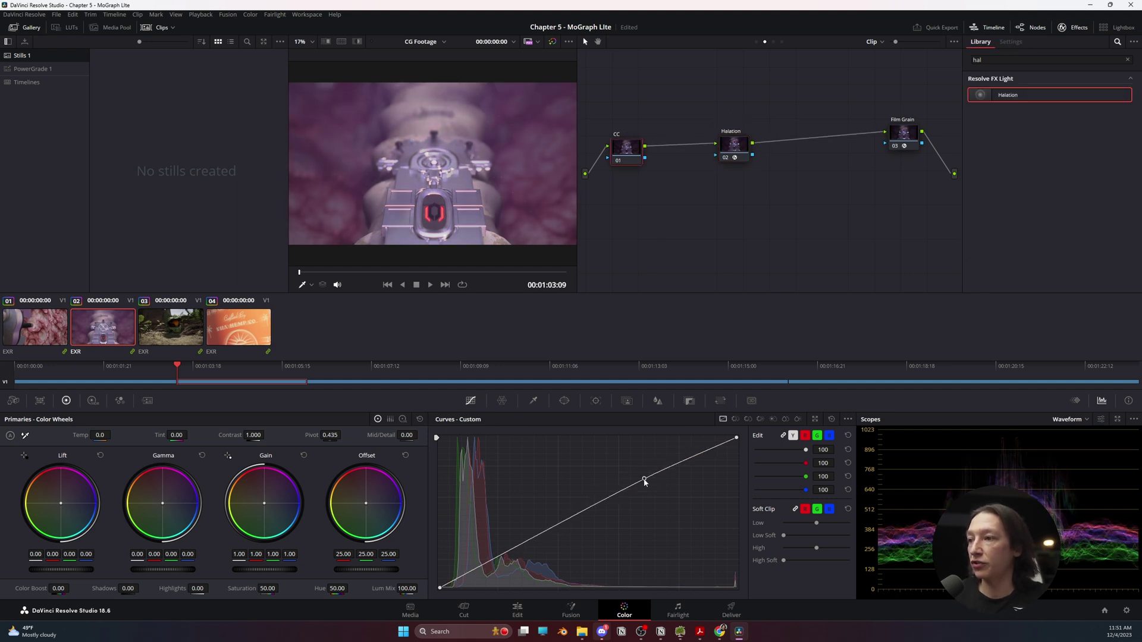
drag(645, 483, 642, 479)
drag(539, 535, 531, 554)
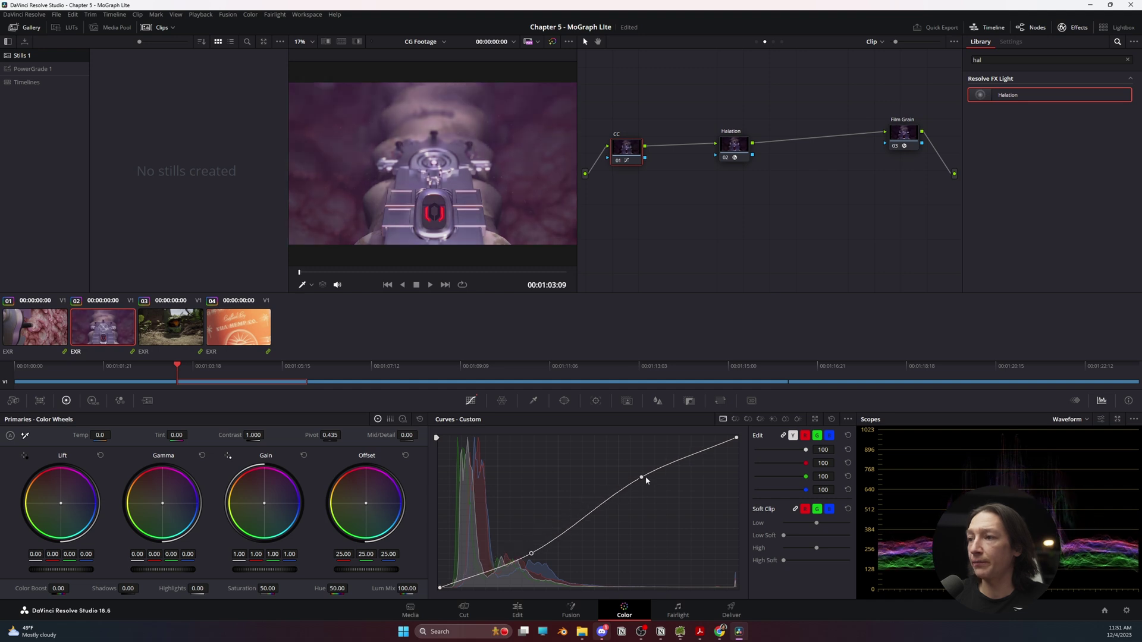
Line up the CC, Halation and Film Grain nodes in a row and raise Grain Strength to 0.883.
drag(902, 136, 874, 151)
click(724, 143)
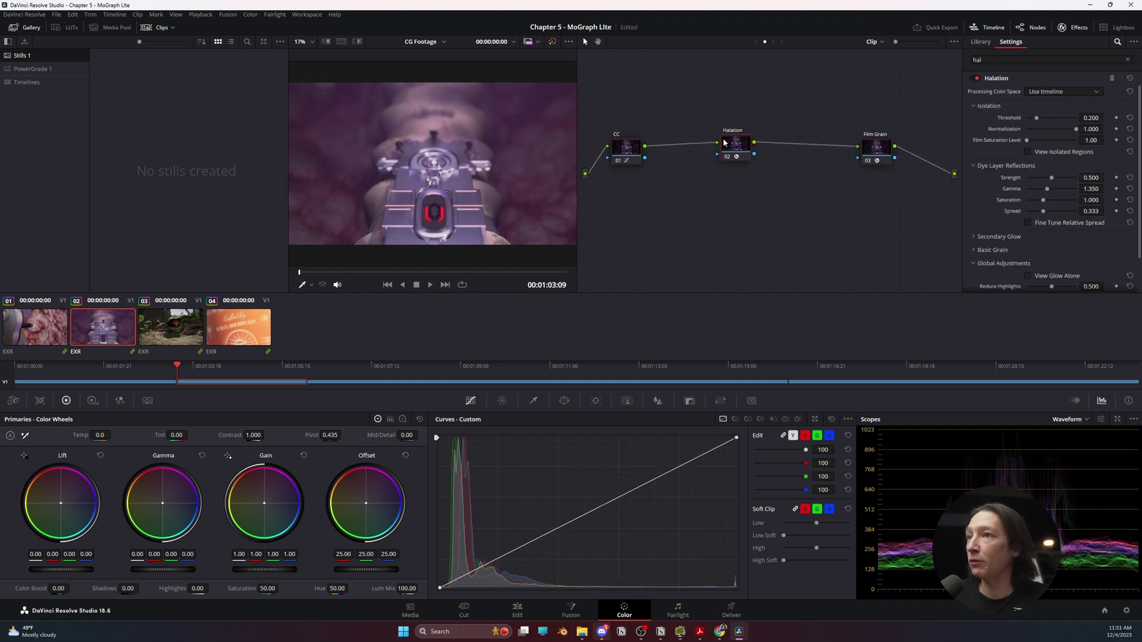
click(647, 141)
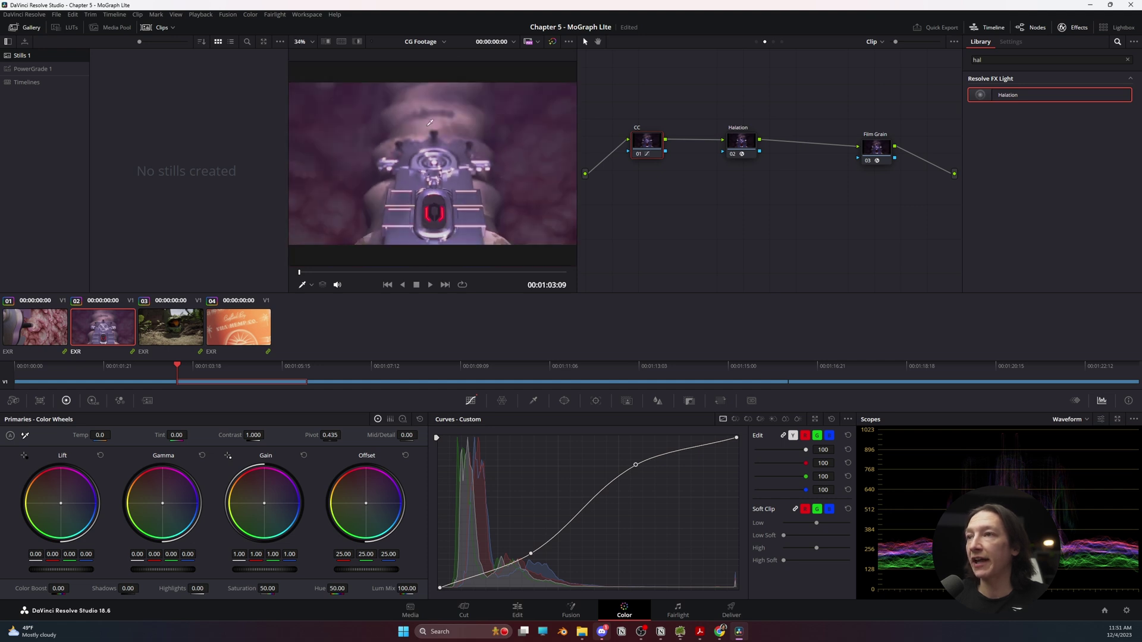
click(740, 140)
drag(876, 146, 855, 132)
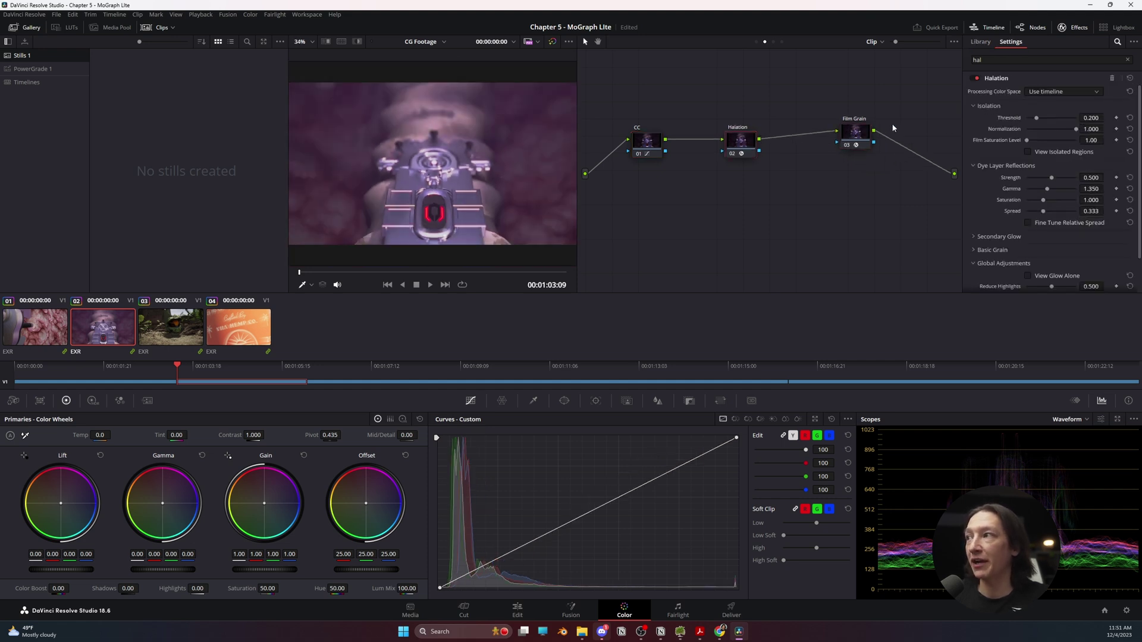
drag(861, 134, 831, 139)
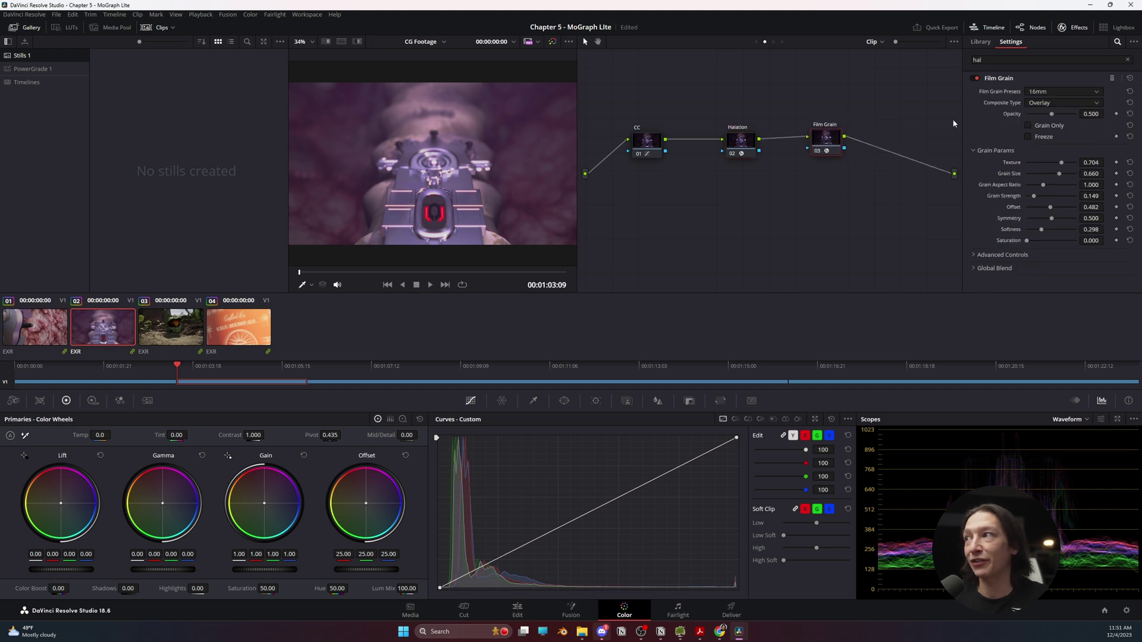
drag(1044, 196, 1071, 195)
drag(647, 141, 648, 137)
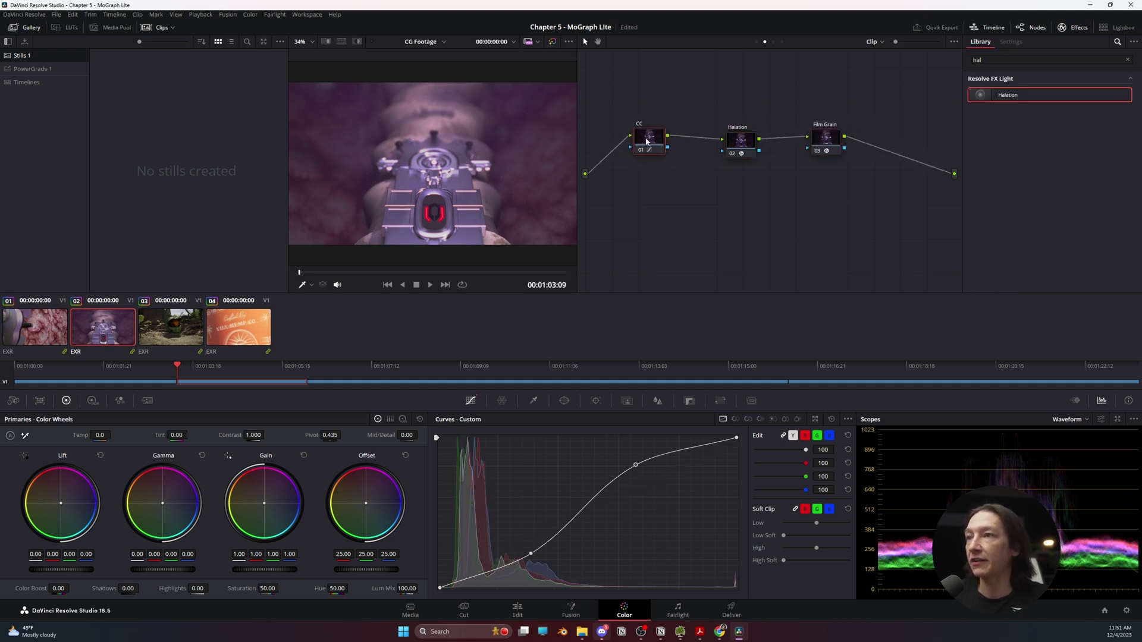
Play back the grade, then hide the Clips strip to enlarge the viewer.
key(space)
scroll(418, 173, up, 2)
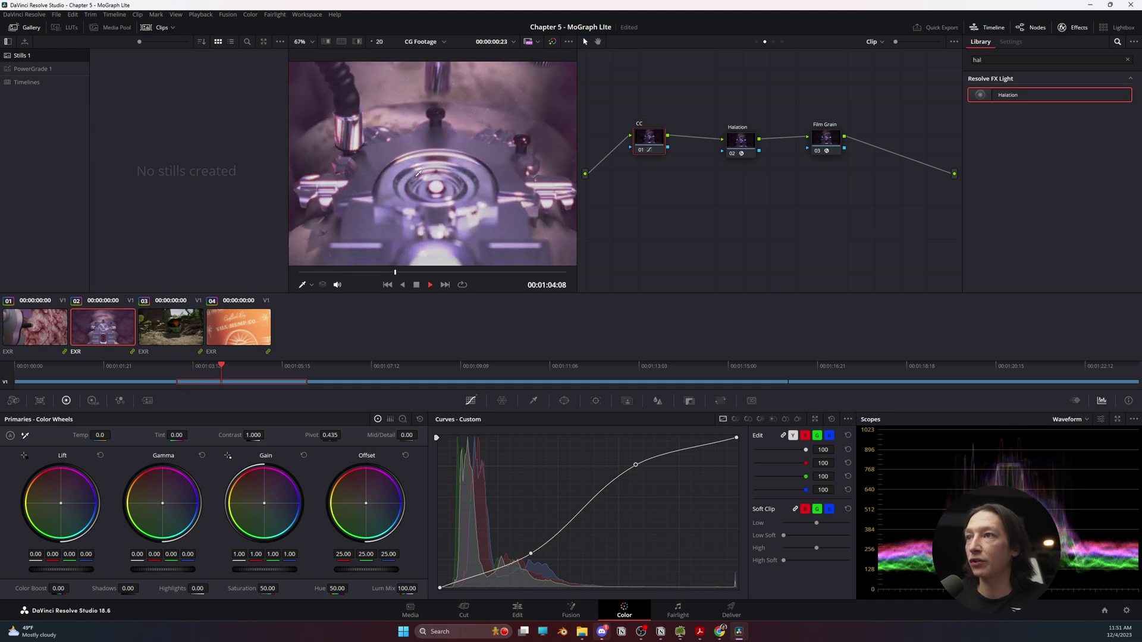
key(space)
click(157, 28)
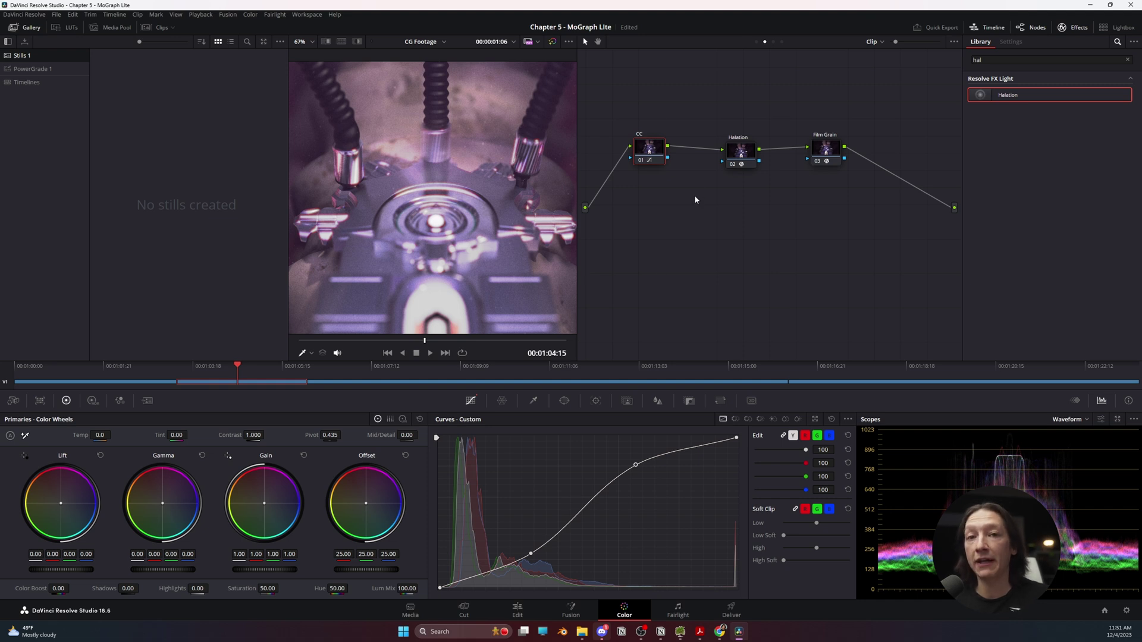
Show the Group Post-Clip ACEScg-to-Rec.709 ACES Transform node and play into the helmet clip without the Gallery.
click(773, 42)
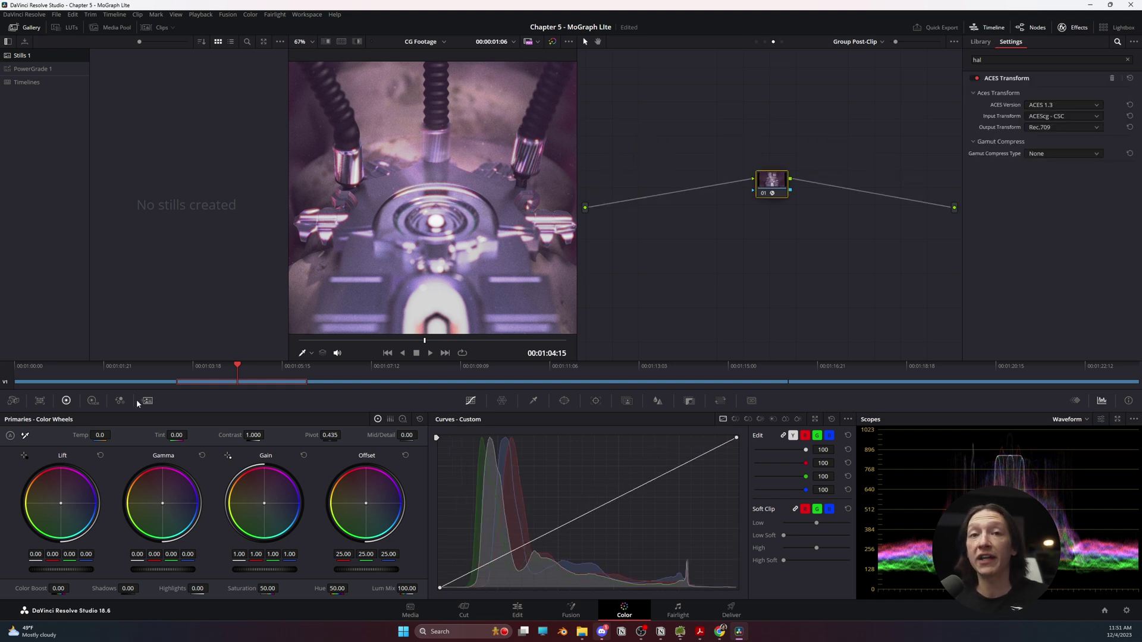
key(space)
key(space)
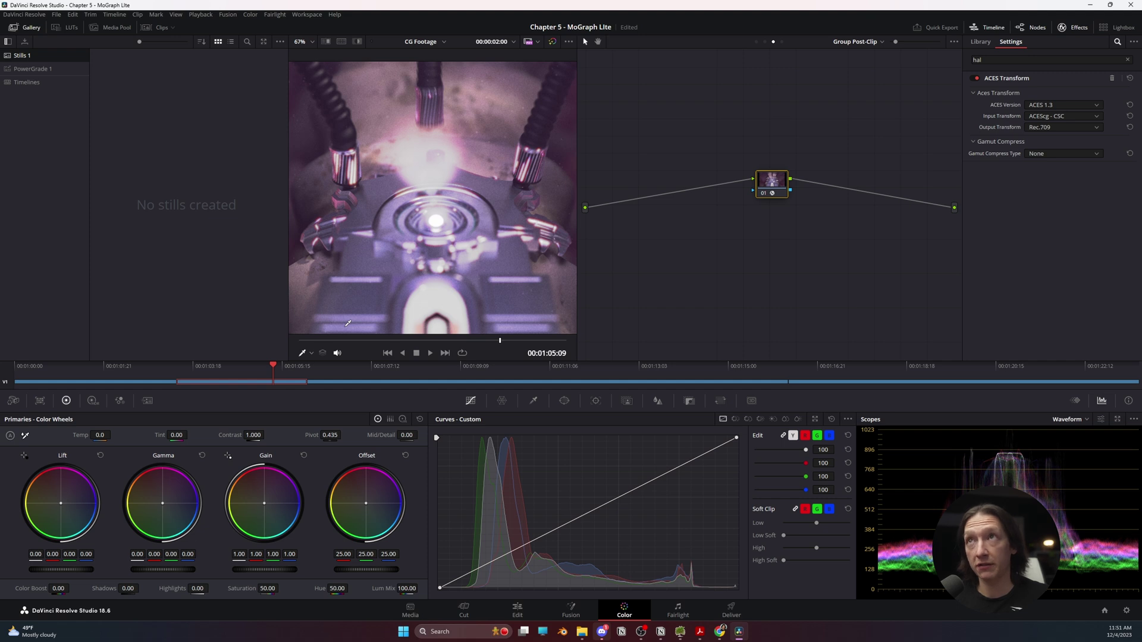
click(23, 28)
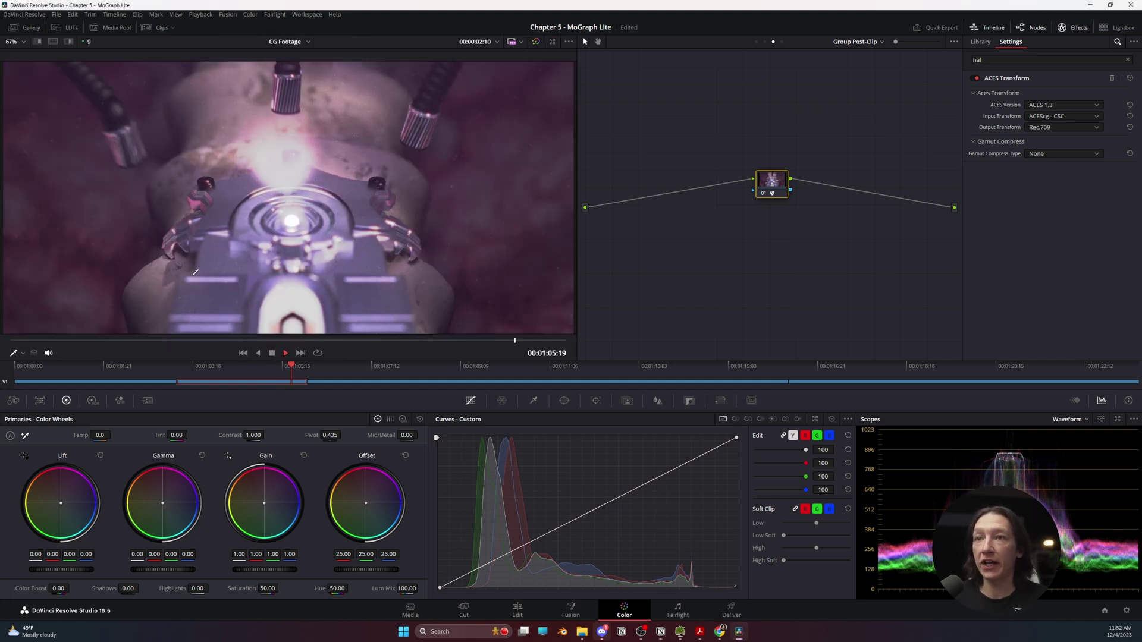
key(space)
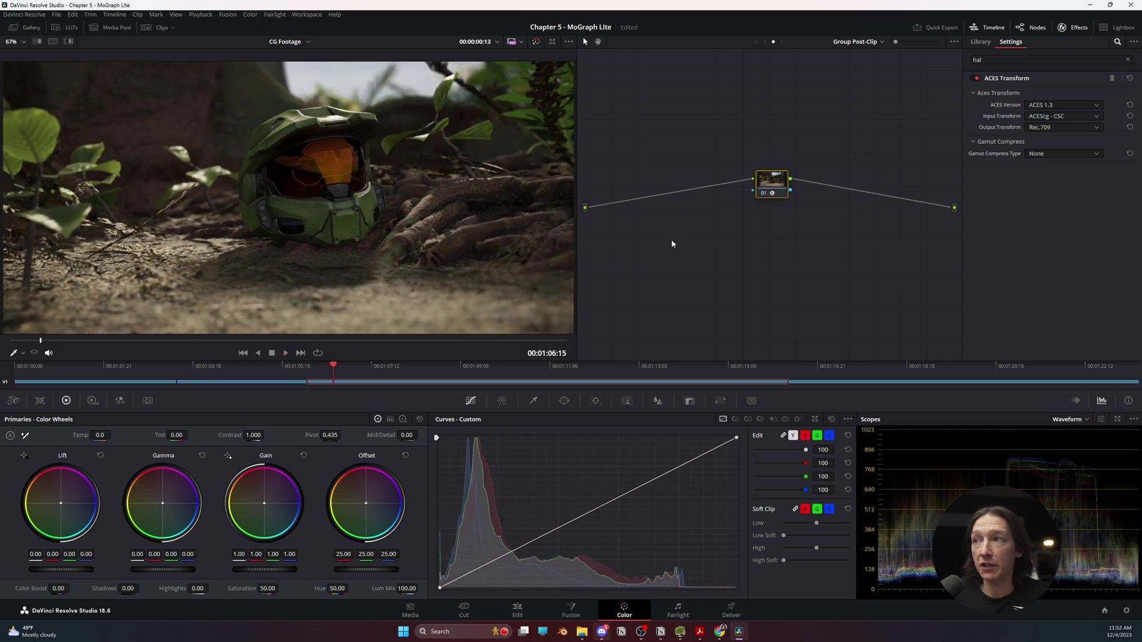
drag(777, 186, 767, 165)
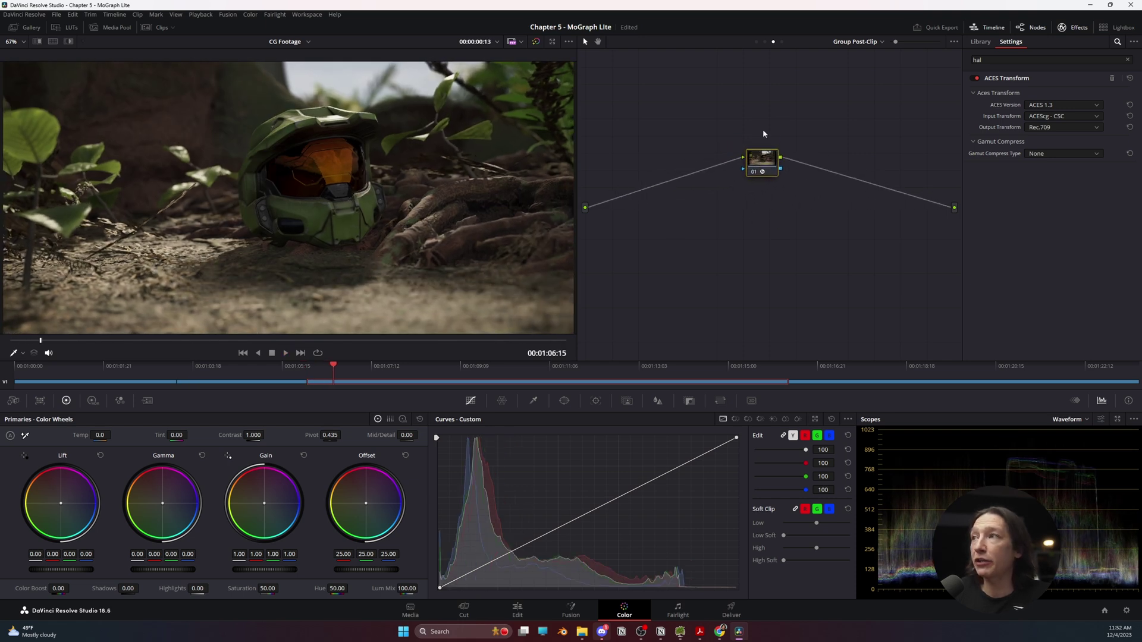
Back on the clip graph, copy clip 02's CC, Halation and Film Grain grade onto clip 03.
click(766, 42)
drag(655, 137, 730, 191)
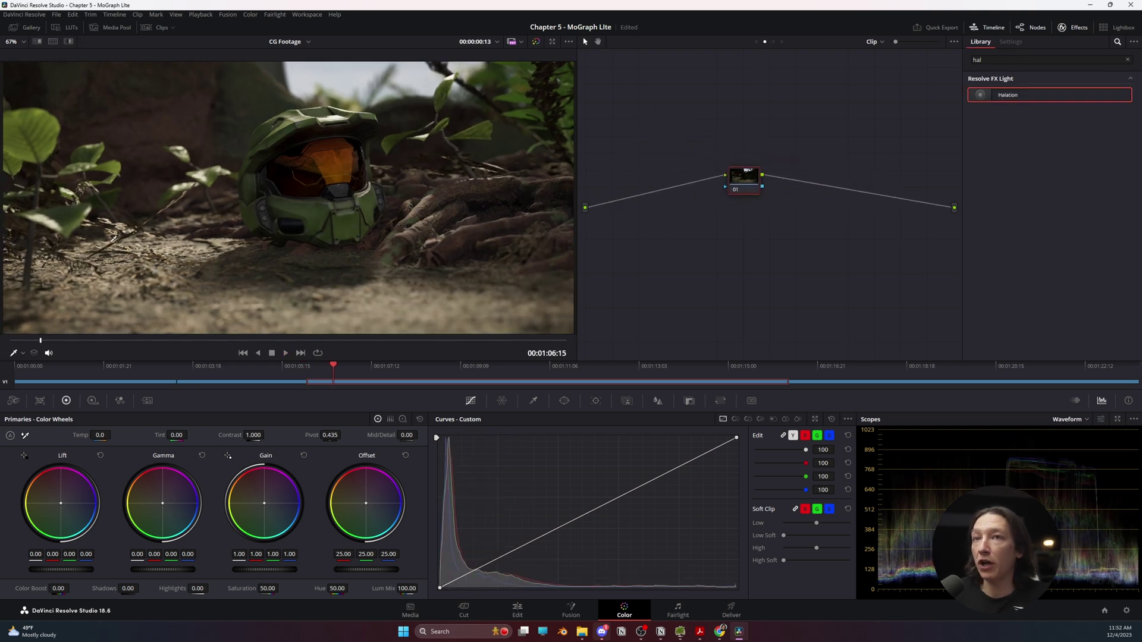
click(160, 28)
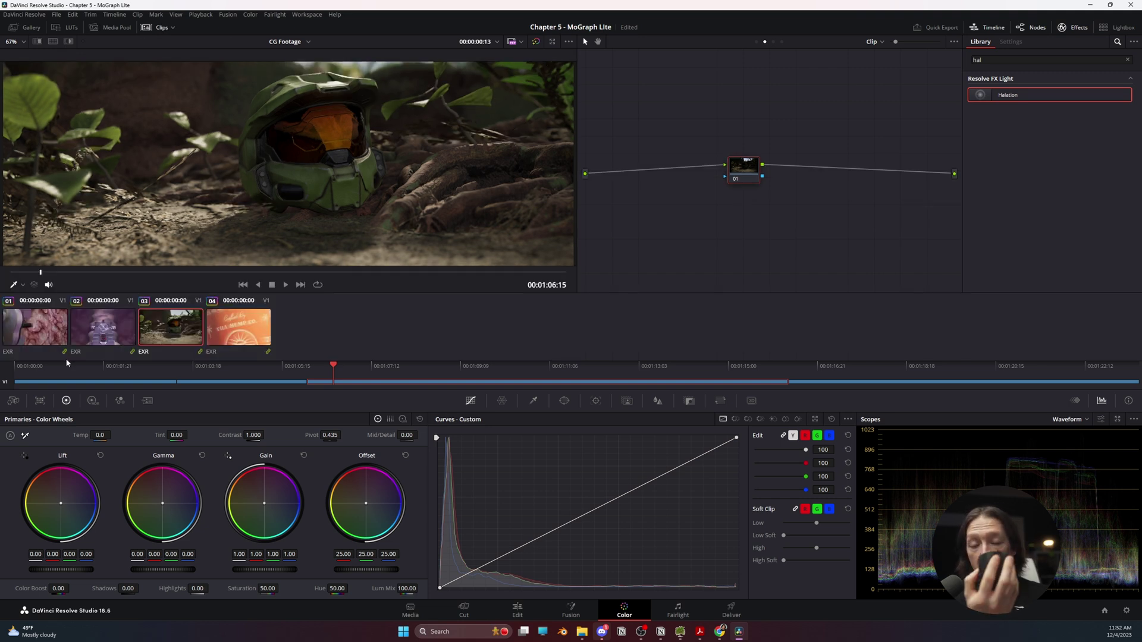
middle_click(109, 326)
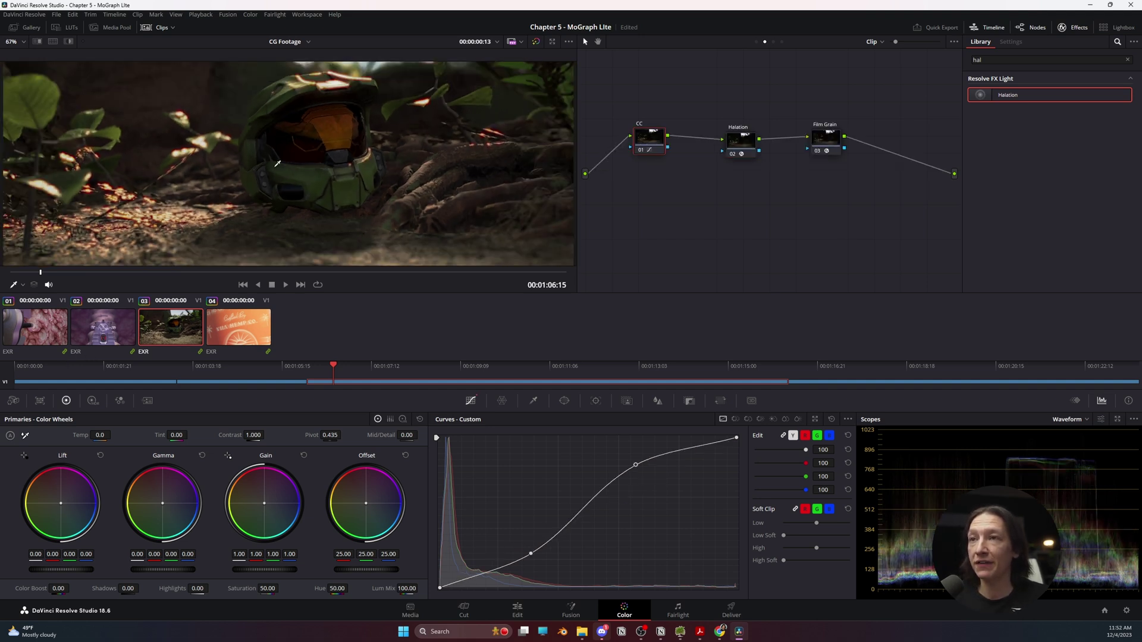
scroll(277, 163, down, 2)
Review the helmet clip, save the project, and apply Halation to node 02 between CC and Film Grain.
key(space)
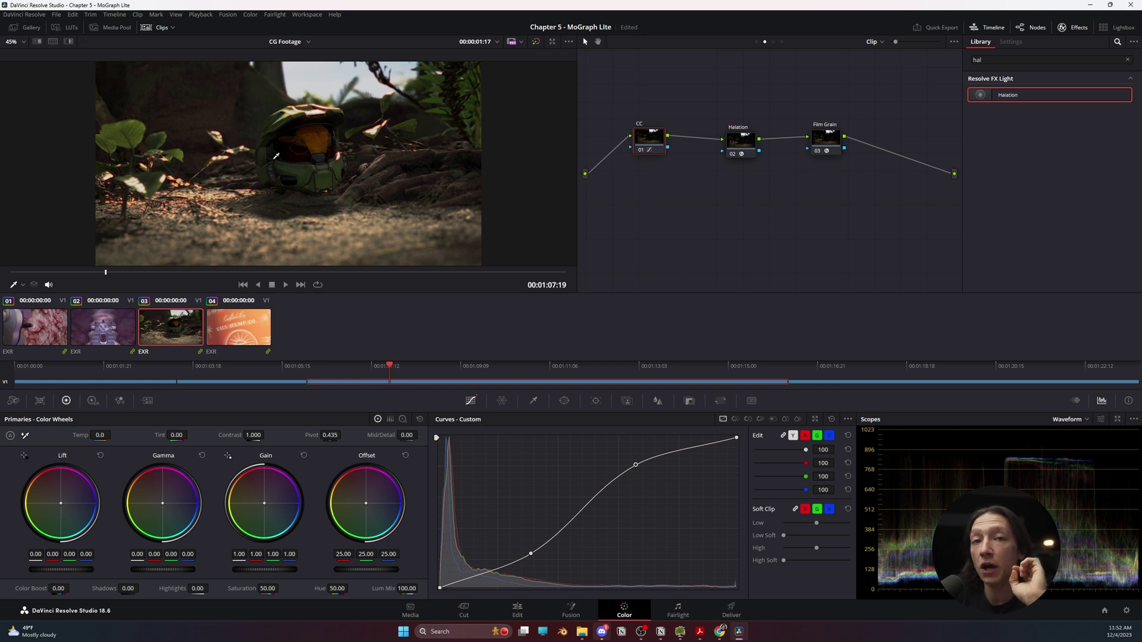
key(ctrl+s)
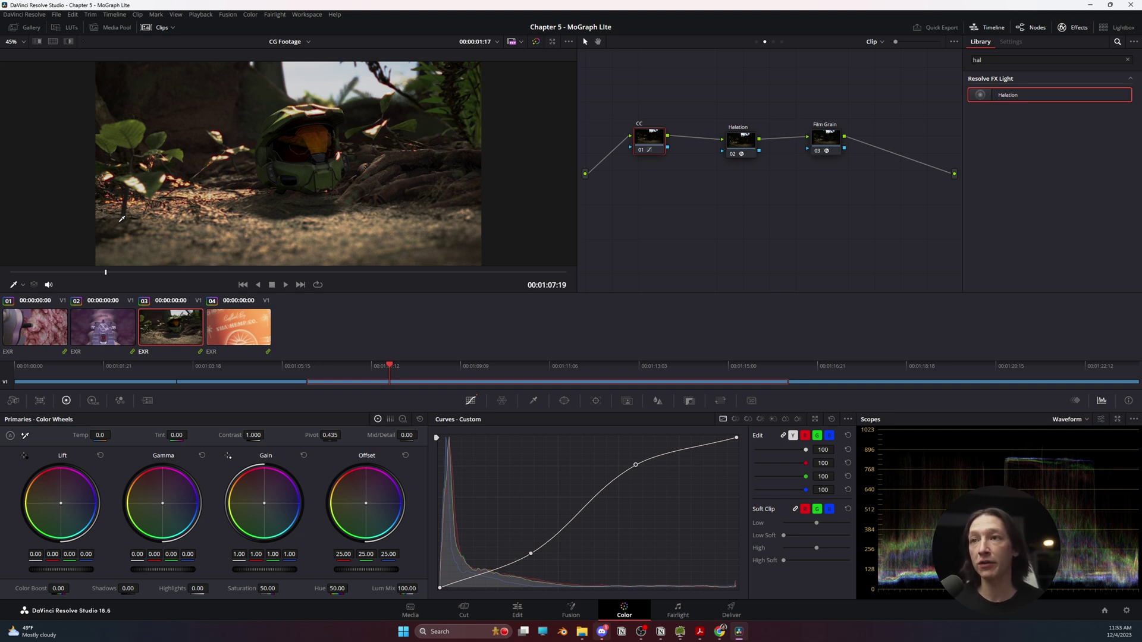
drag(742, 139, 741, 140)
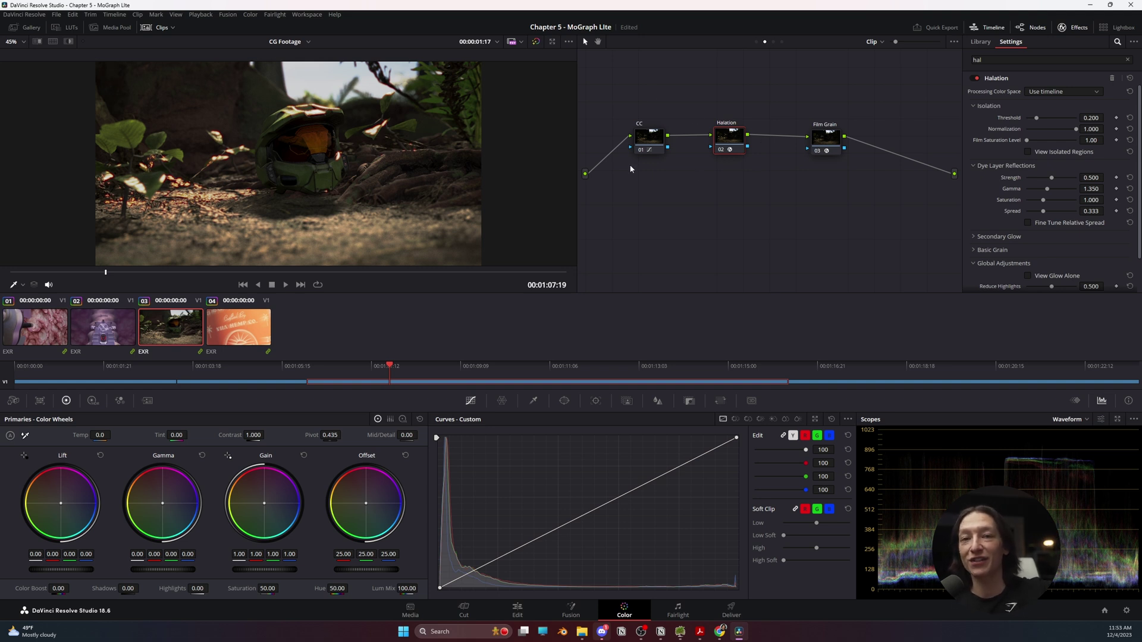
Move the helmet clip's CC, Halation and Film Grain nodes together down and to the right.
drag(632, 102, 839, 158)
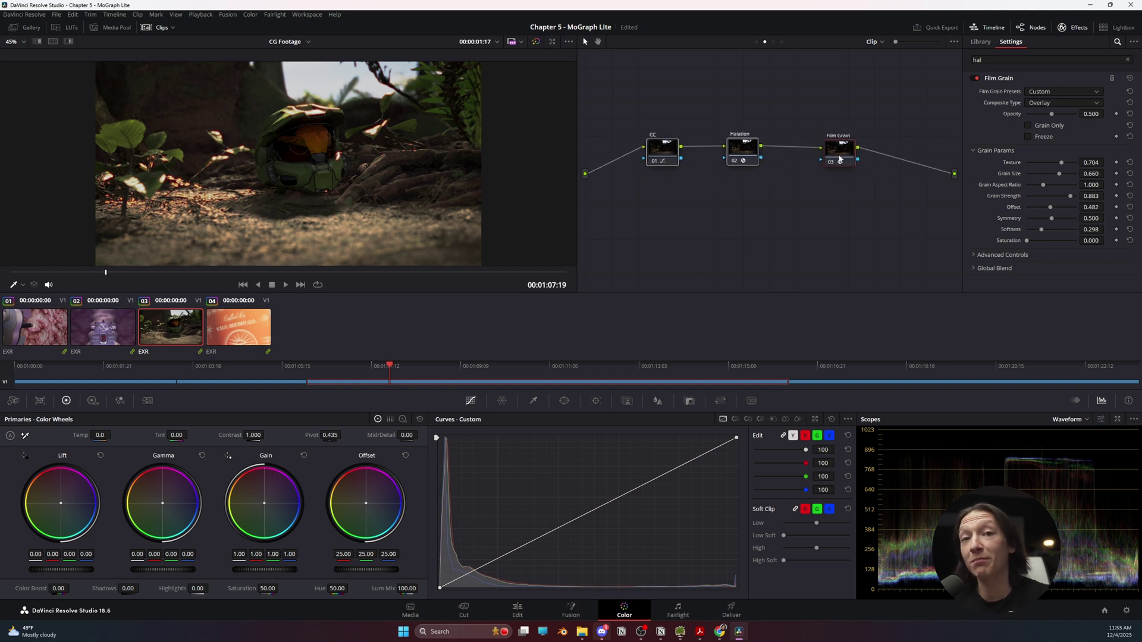